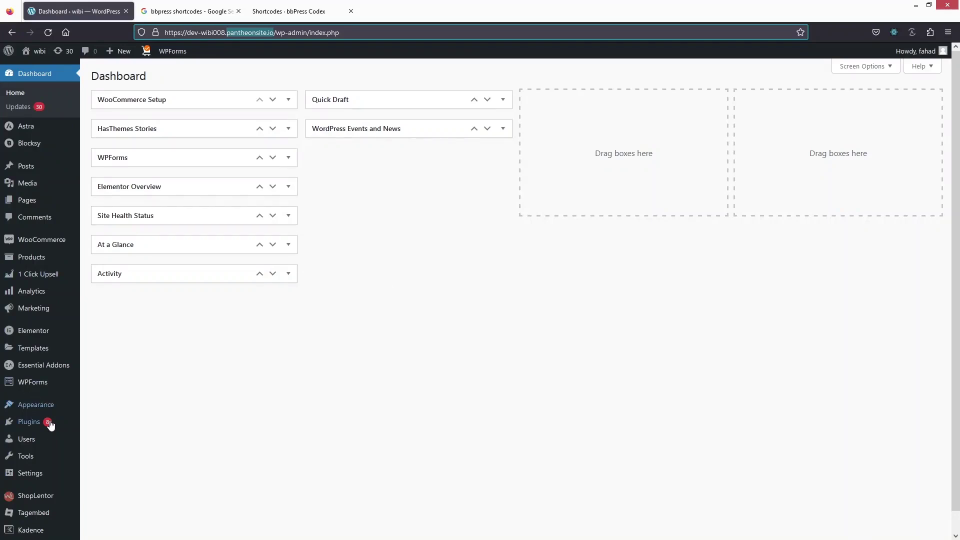
Install and activate the bbPress plugin, then open a new forum in Forums.
{"action": "mouse_move", "coordinate": [49, 425]}
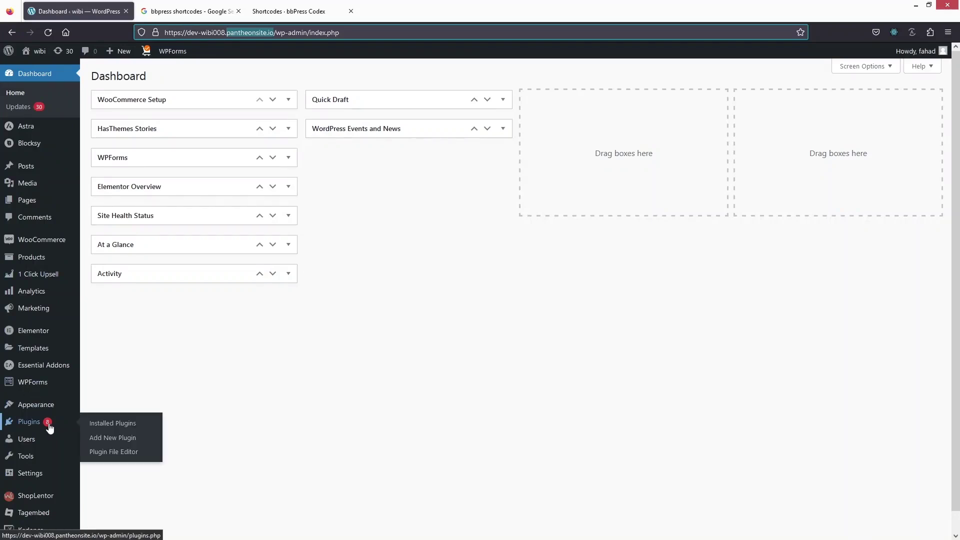
{"action": "left_click", "coordinate": [147, 442]}
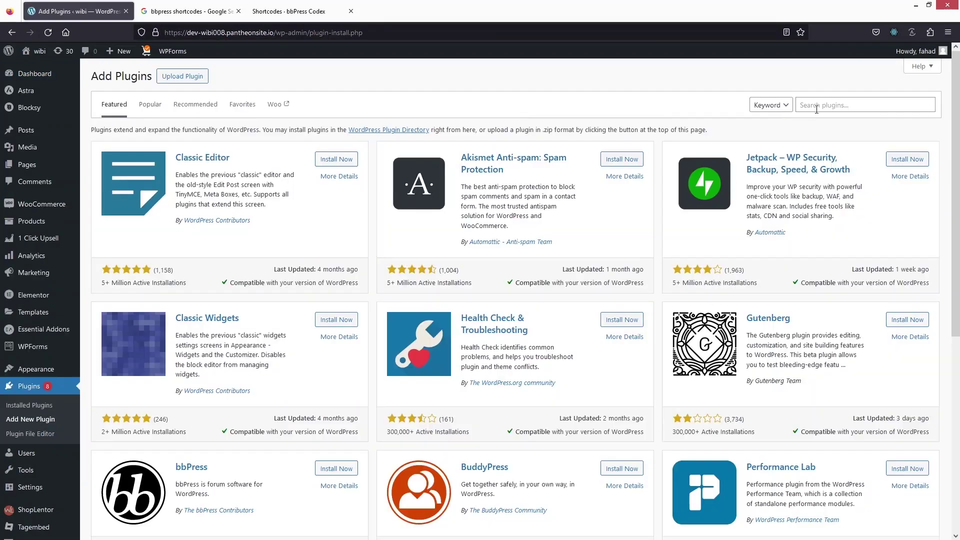
{"action": "left_click", "coordinate": [823, 107]}
{"action": "type", "text": "bbpress"}
{"action": "scroll", "coordinate": [265, 354], "scroll_direction": "down", "scroll_amount": 2}
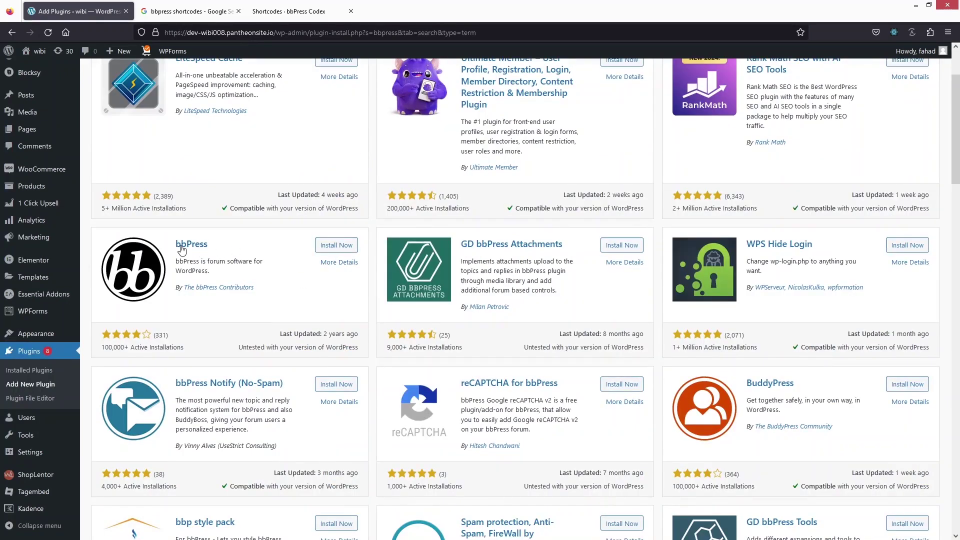
{"action": "left_click", "coordinate": [338, 248]}
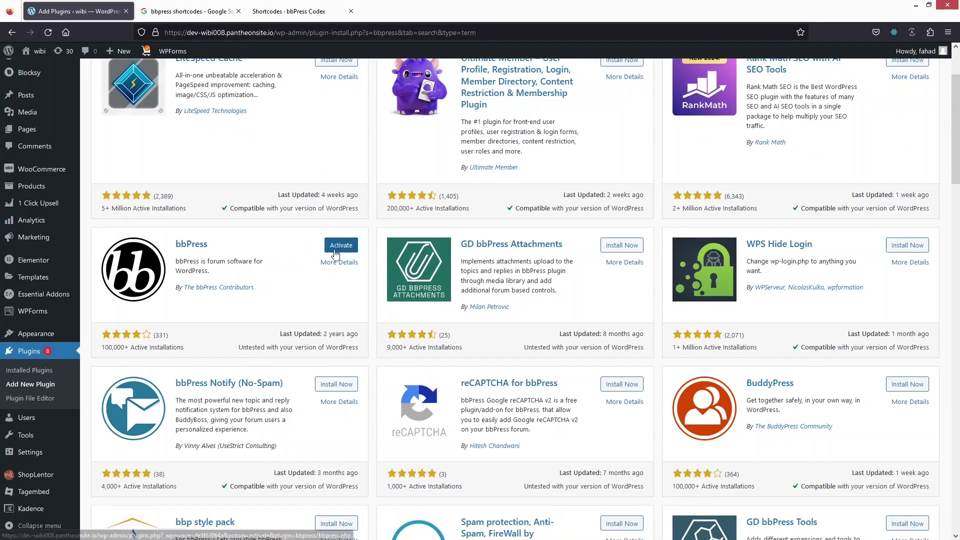
{"action": "left_click", "coordinate": [337, 248]}
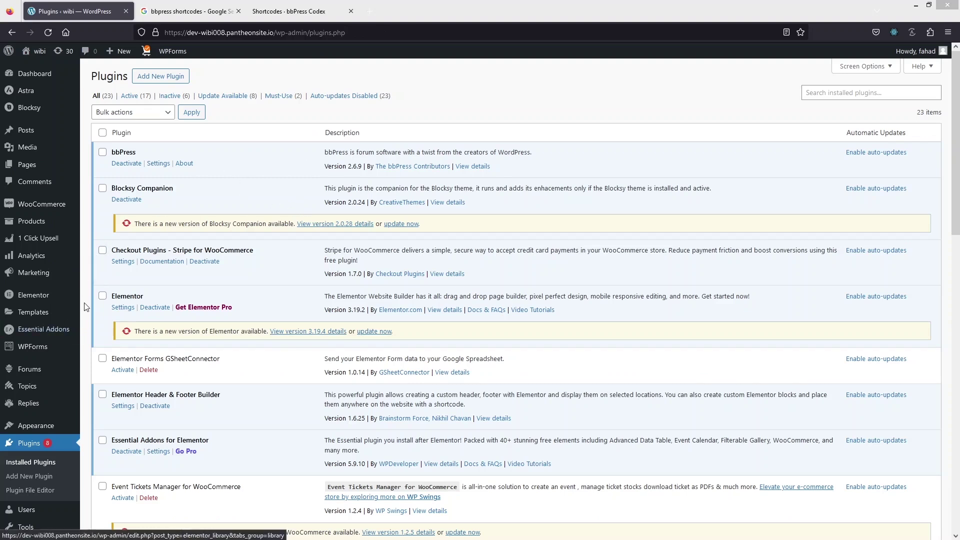
{"action": "left_click", "coordinate": [49, 370]}
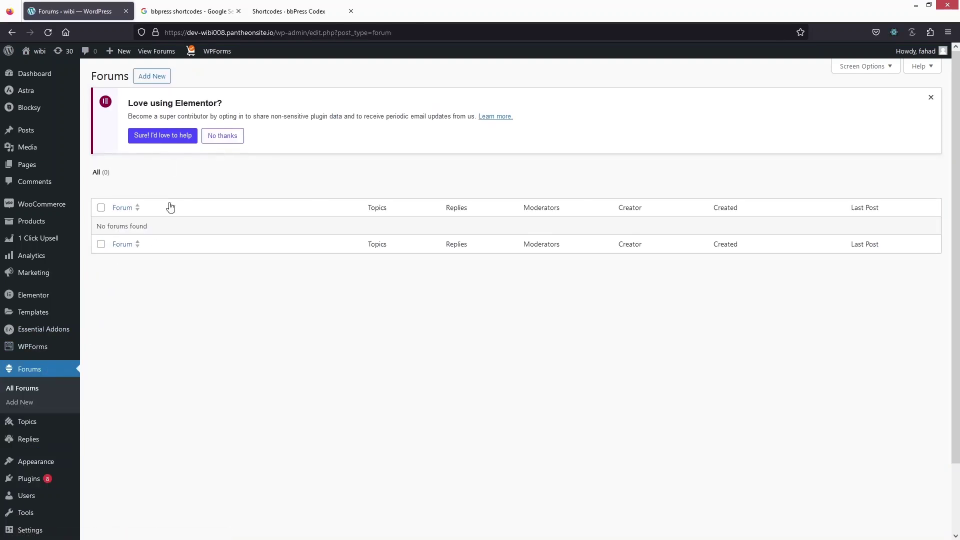
{"action": "left_click", "coordinate": [156, 80]}
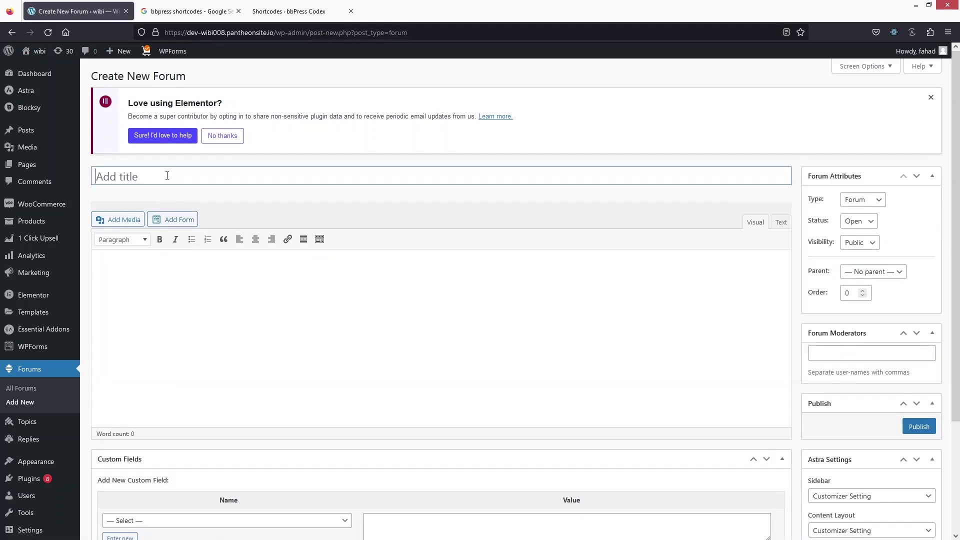
Title the forum Europe with the description 'this is the description of Europe trip'.
{"action": "type", "text": "Europe Trip"}
{"action": "scroll", "coordinate": [212, 294], "scroll_direction": "down", "scroll_amount": 3}
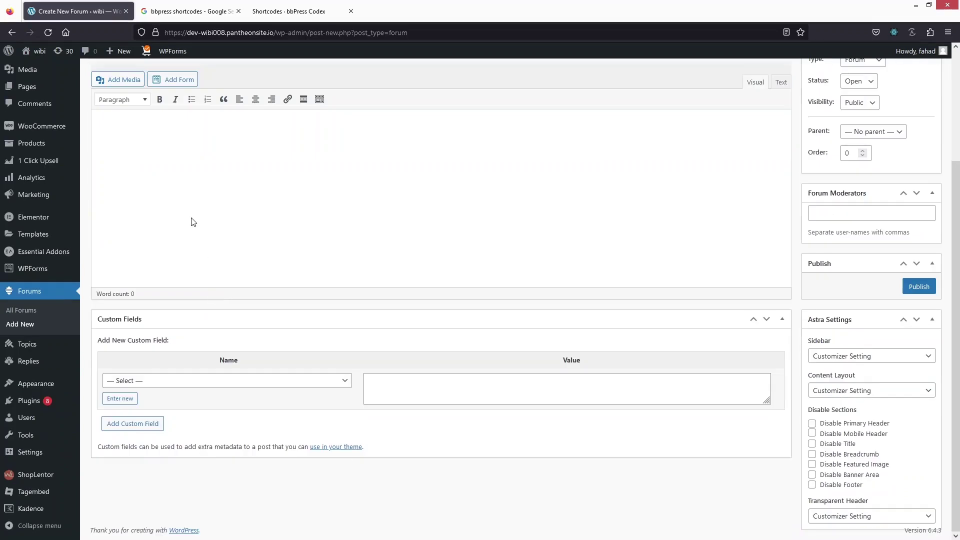
{"action": "left_click", "coordinate": [179, 172]}
{"action": "scroll", "coordinate": [178, 173], "scroll_direction": "up", "scroll_amount": 3}
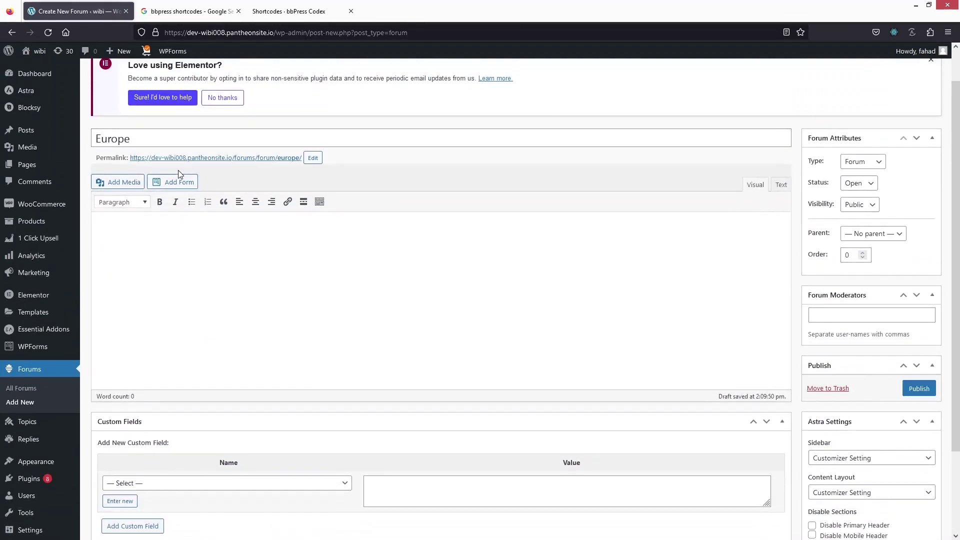
{"action": "type", "text": "this is"}
{"action": "type", "text": "the description of Europe trip"}
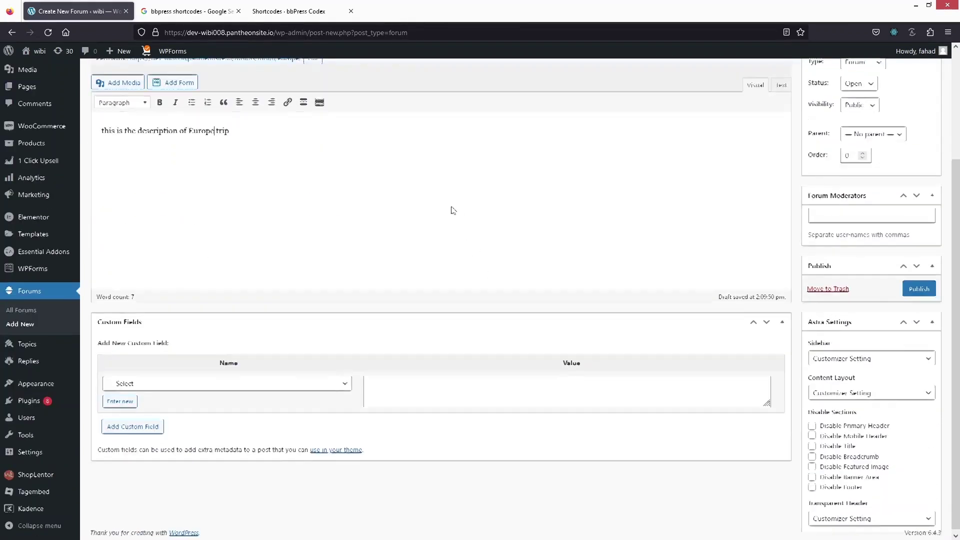
{"action": "scroll", "coordinate": [450, 208], "scroll_direction": "up", "scroll_amount": 2}
{"action": "scroll", "coordinate": [294, 222], "scroll_direction": "down", "scroll_amount": 1}
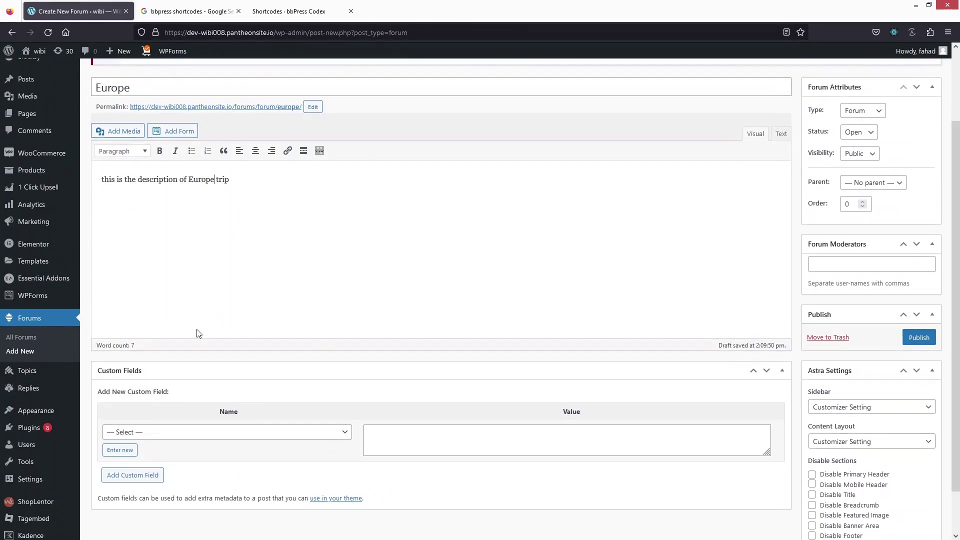
{"action": "scroll", "coordinate": [196, 420], "scroll_direction": "down", "scroll_amount": 1}
{"action": "scroll", "coordinate": [690, 270], "scroll_direction": "up", "scroll_amount": 2}
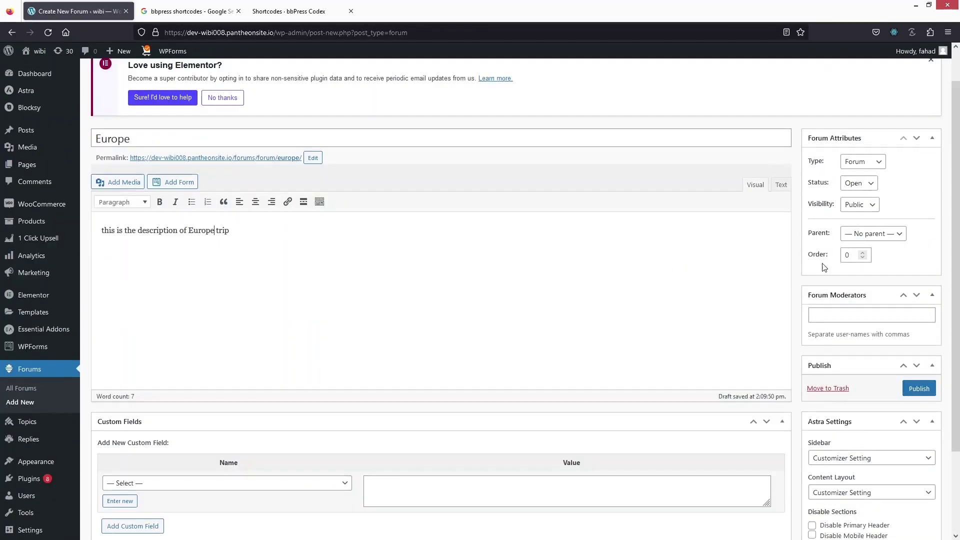
Leave the parent forum as No parent and publish the Europe forum.
{"action": "left_click", "coordinate": [891, 235]}
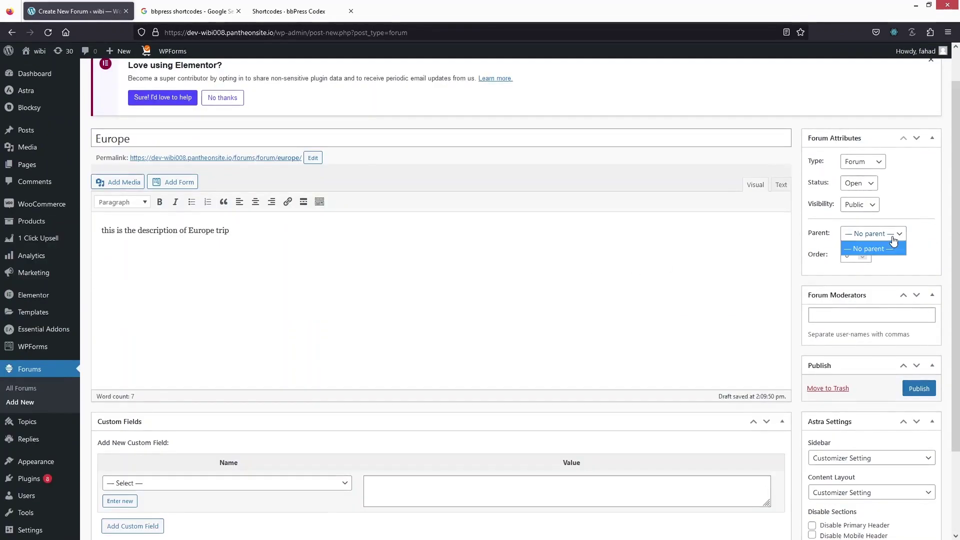
{"action": "left_click", "coordinate": [928, 264]}
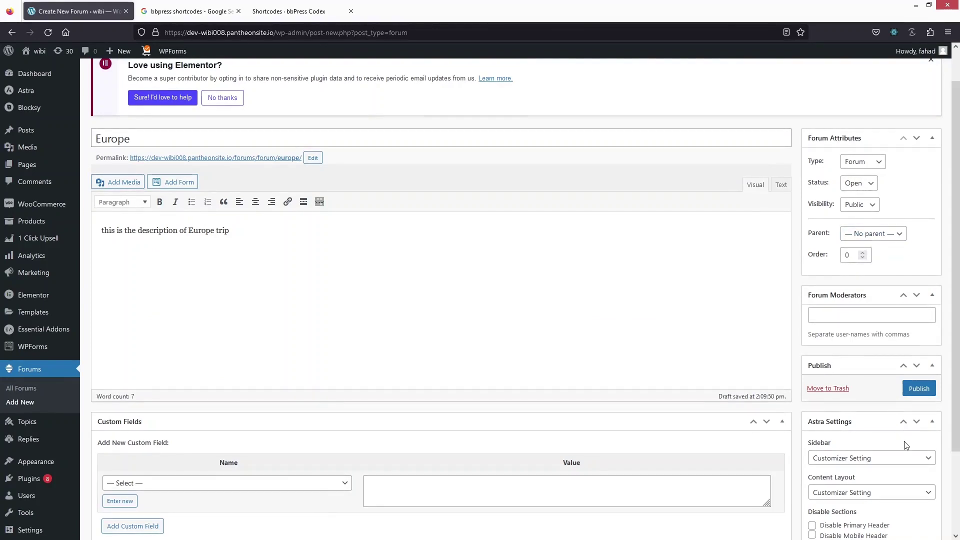
{"action": "left_click", "coordinate": [918, 388]}
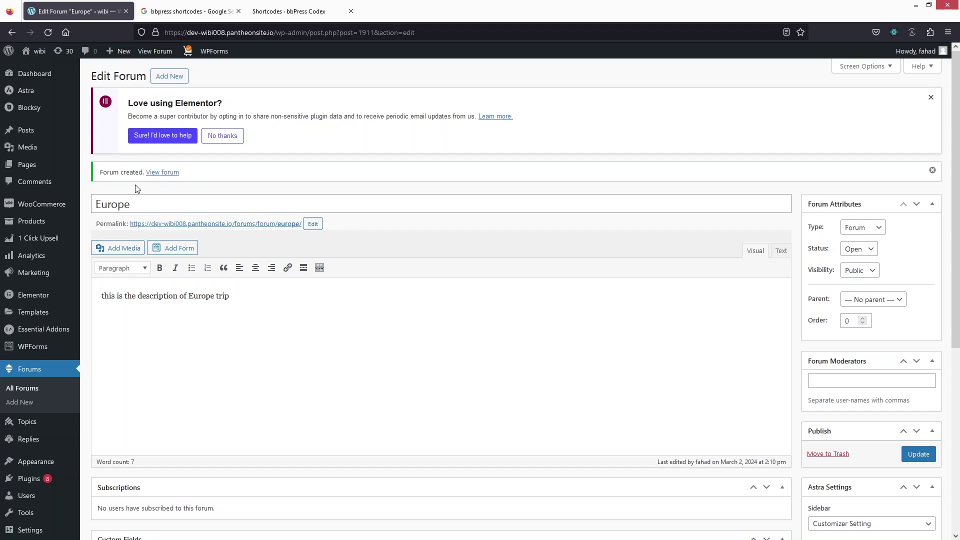
Open a blank Add New Page editor in a new tab and switch to it.
{"action": "mouse_move", "coordinate": [35, 167]}
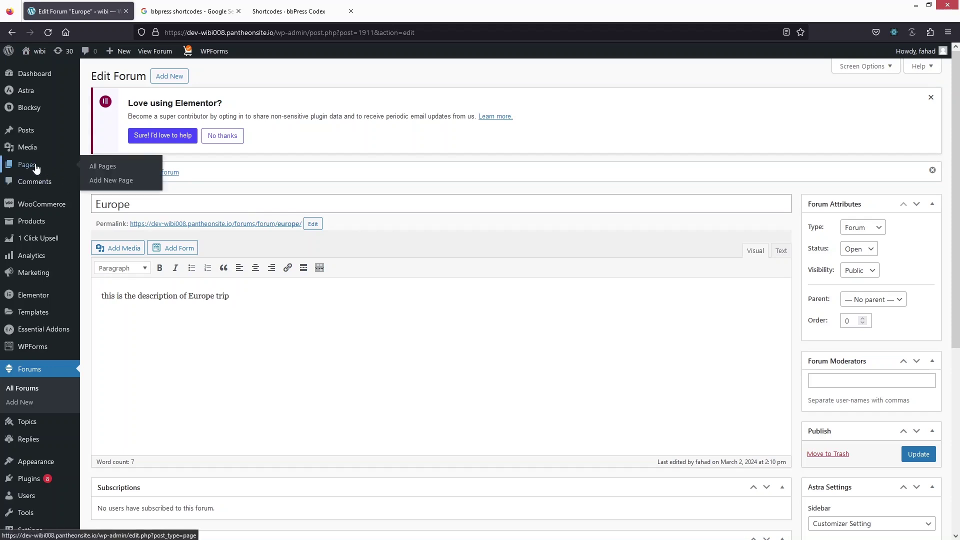
{"action": "middle_click", "coordinate": [119, 182]}
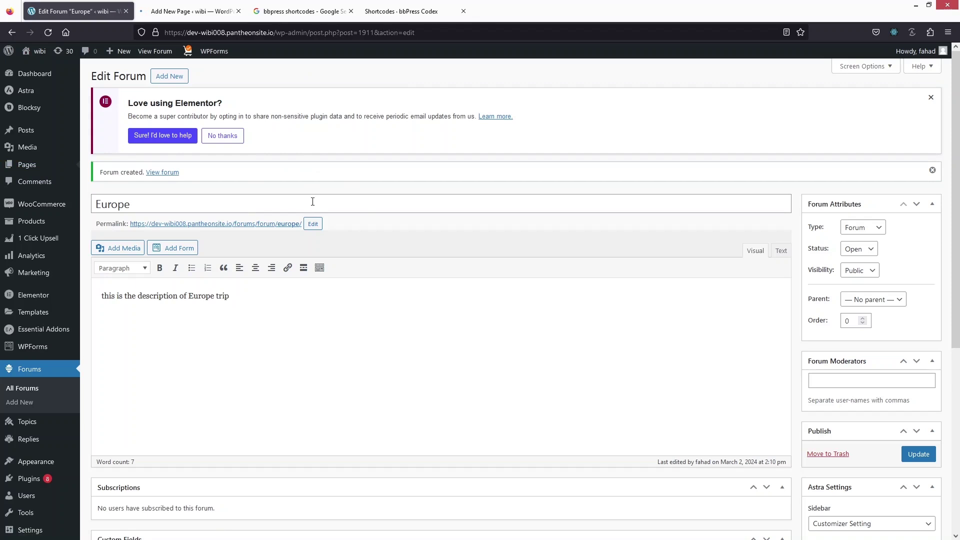
{"action": "key", "text": "ctrl+Tab"}
Title the page 'Registration (Forum)' and add a Shortcode block containing [bbp-register].
{"action": "type", "text": "Registration"}
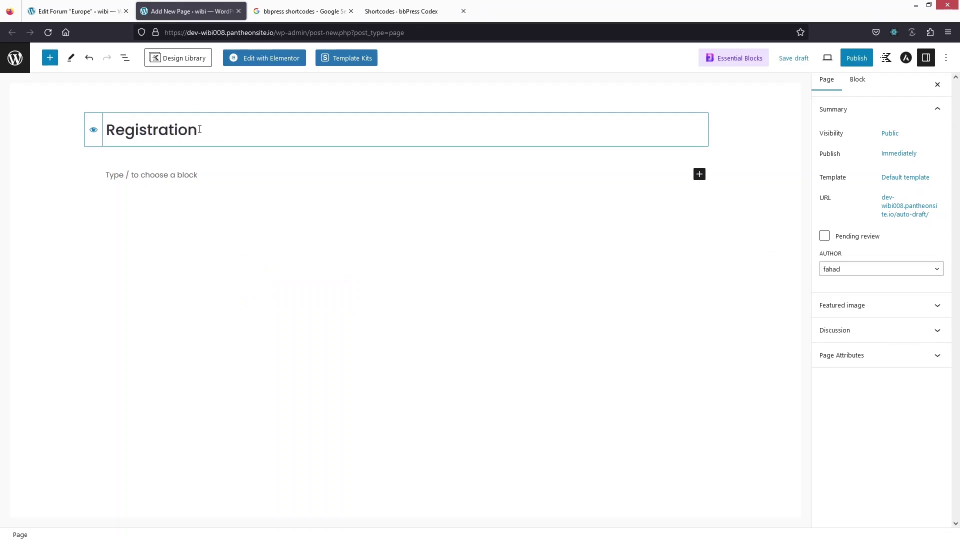
{"action": "type", "text": "()"}
{"action": "type", "text": "Fo"}
{"action": "type", "text": "ru"}
{"action": "type", "text": "m"}
{"action": "left_click", "coordinate": [699, 174]}
{"action": "left_click", "coordinate": [850, 257]}
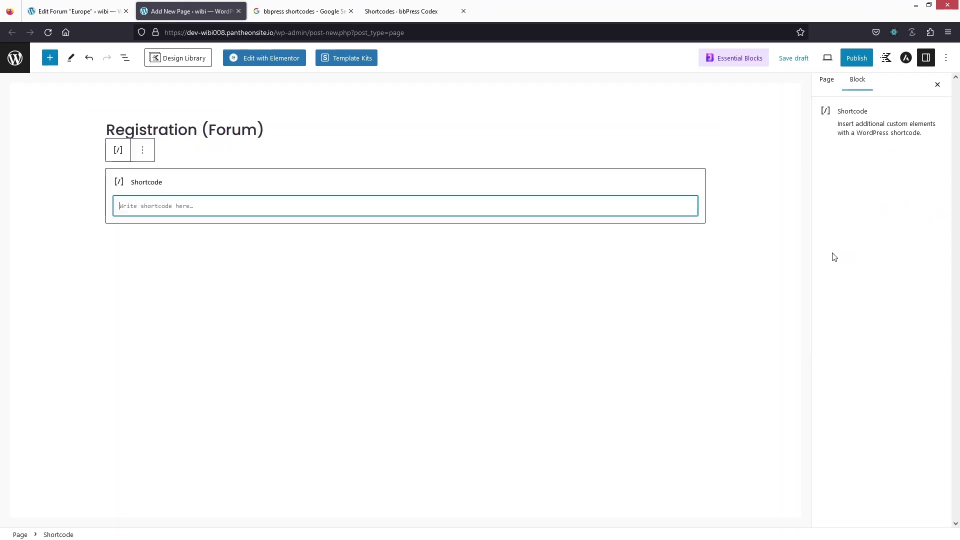
{"action": "type", "text": "[bbp-register]"}
Publish the page, opening its live view and a blank new page in background tabs.
{"action": "left_click", "coordinate": [166, 232]}
{"action": "left_click", "coordinate": [857, 58]}
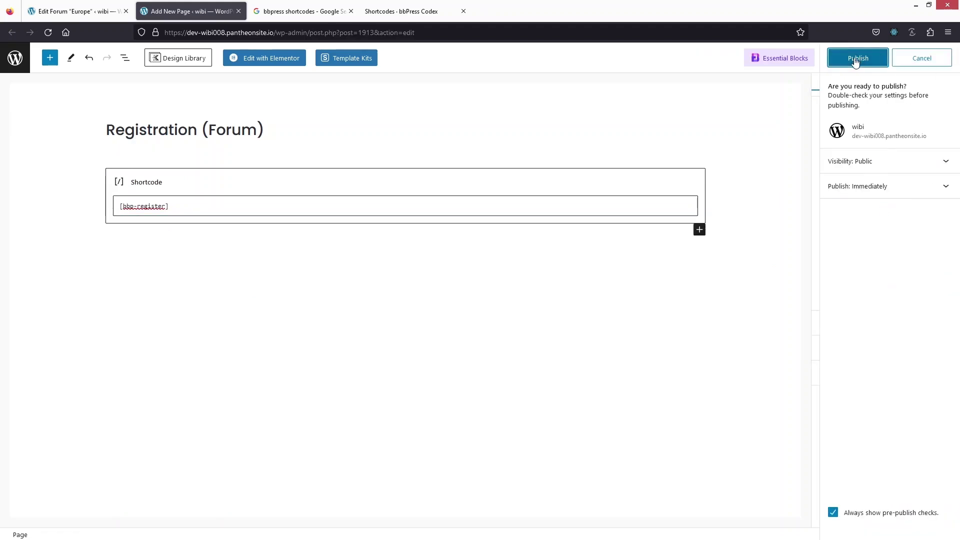
{"action": "left_click", "coordinate": [861, 60]}
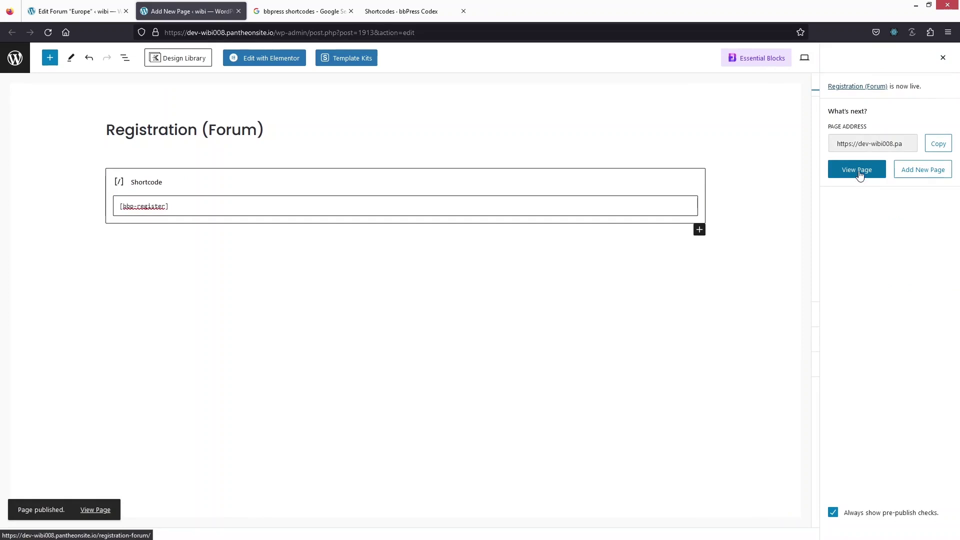
{"action": "middle_click", "coordinate": [857, 169]}
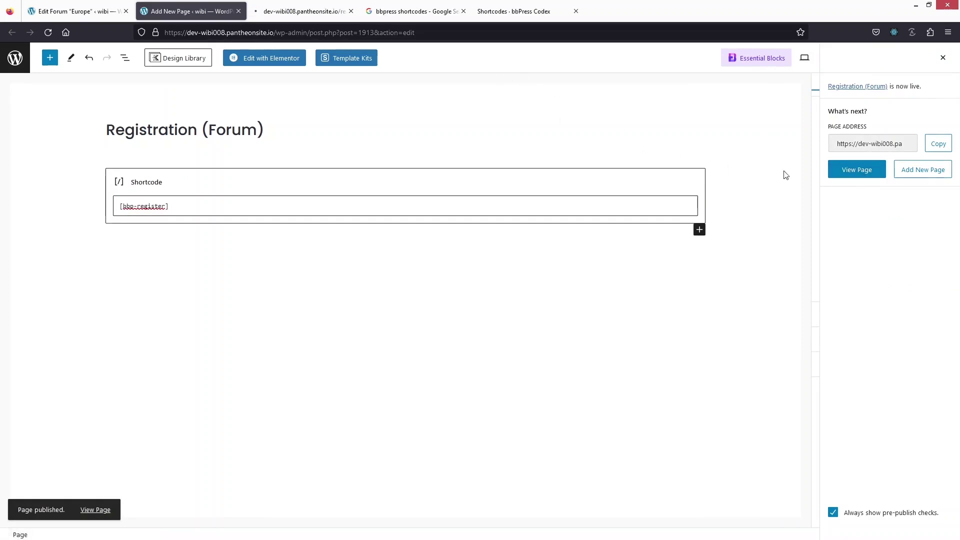
{"action": "middle_click", "coordinate": [909, 170]}
Check the live Registration (Forum) page, then bring the blank new-page editor forward.
{"action": "left_click", "coordinate": [299, 11]}
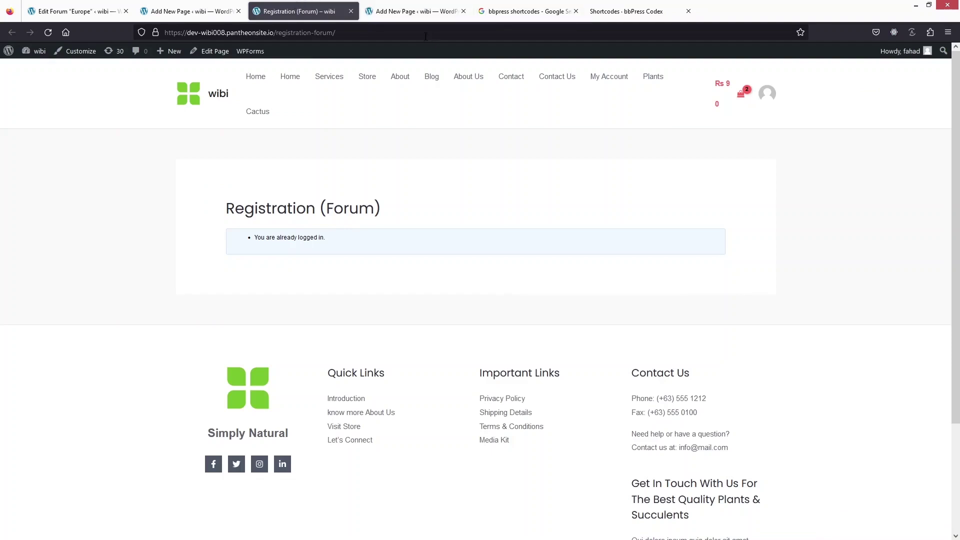
{"action": "left_click", "coordinate": [412, 12]}
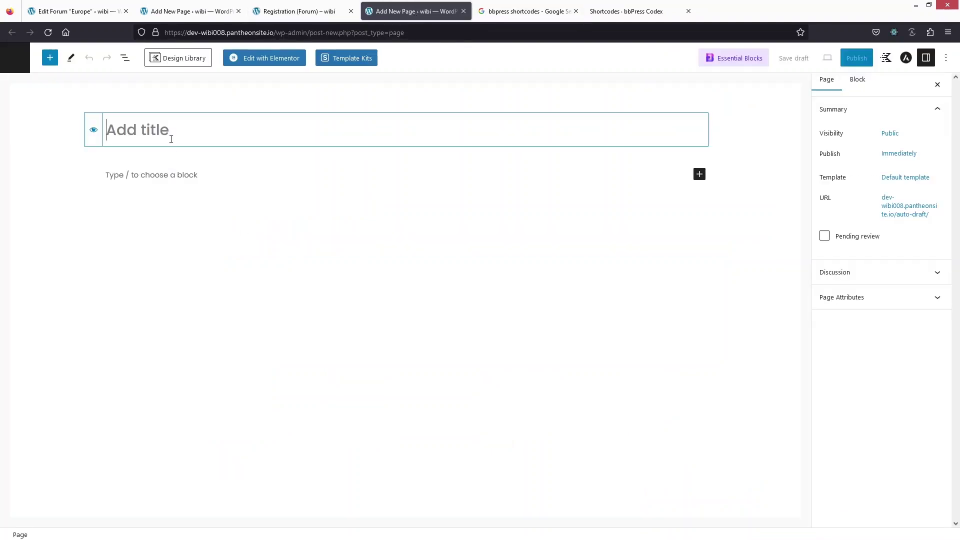
Title the page 'Login (Forum)' and add a Shortcode block containing [bbp-login].
{"action": "type", "text": "Login (Forum"}
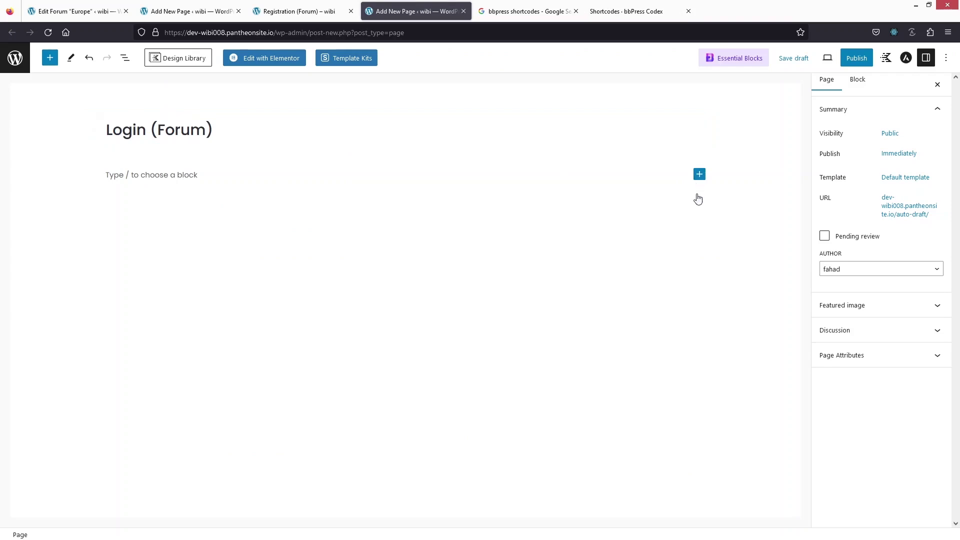
{"action": "left_click", "coordinate": [699, 174]}
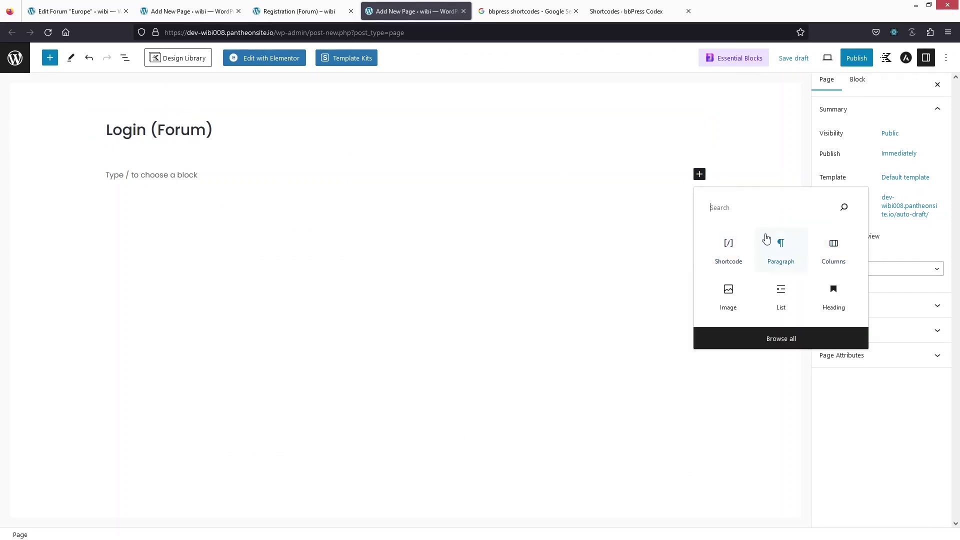
{"action": "left_click", "coordinate": [729, 254]}
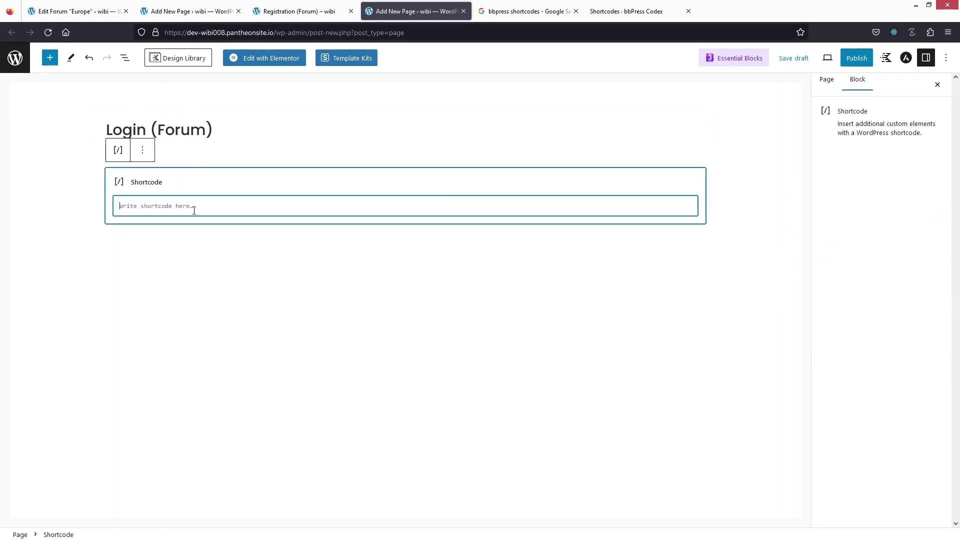
{"action": "type", "text": "[bbp-login]"}
Publish the Login (Forum) page, opening its live view and a blank page in background tabs.
{"action": "left_click", "coordinate": [290, 263]}
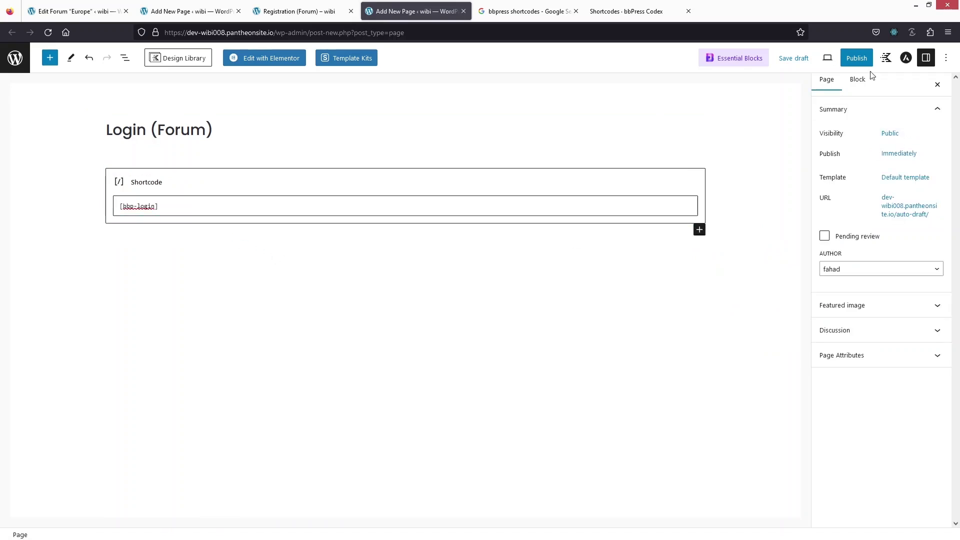
{"action": "left_click", "coordinate": [855, 58]}
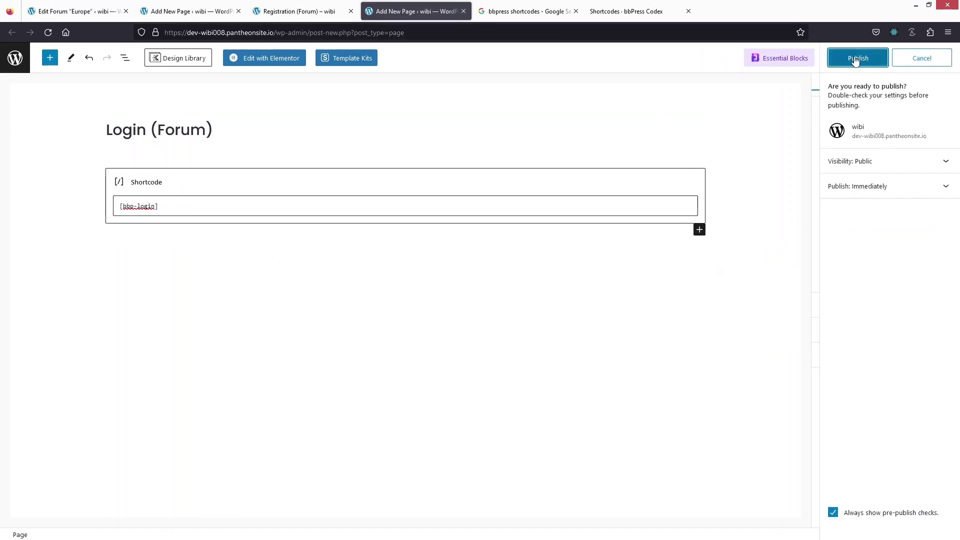
{"action": "left_click", "coordinate": [856, 59]}
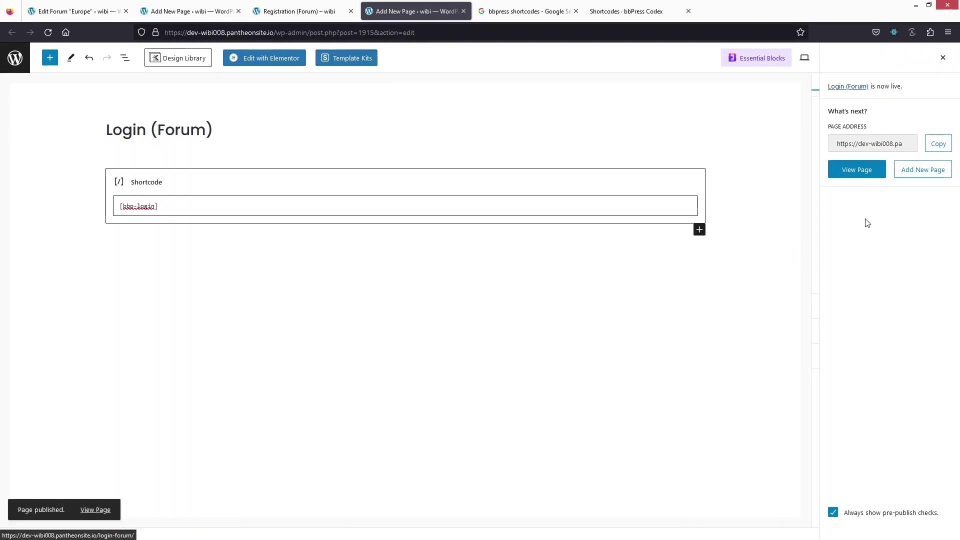
{"action": "middle_click", "coordinate": [856, 170]}
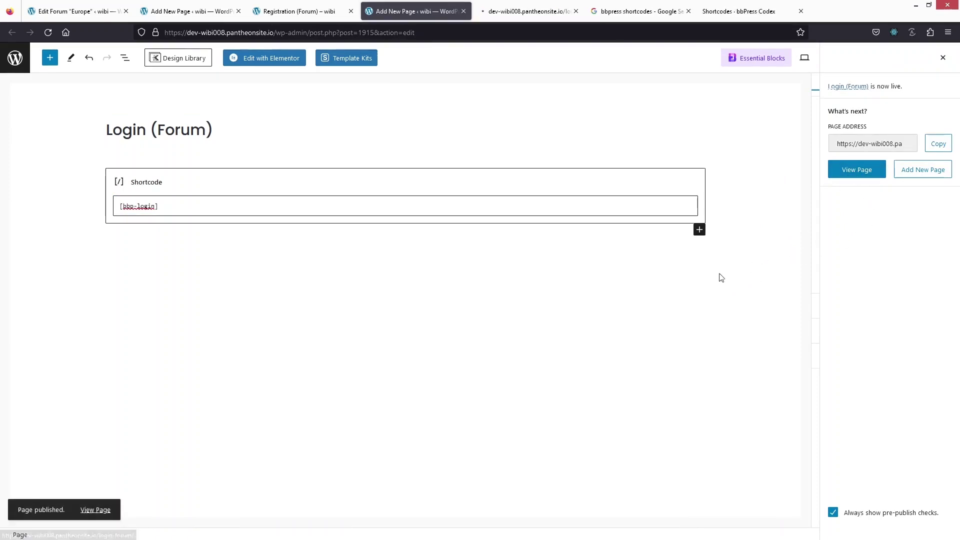
{"action": "middle_click", "coordinate": [915, 175]}
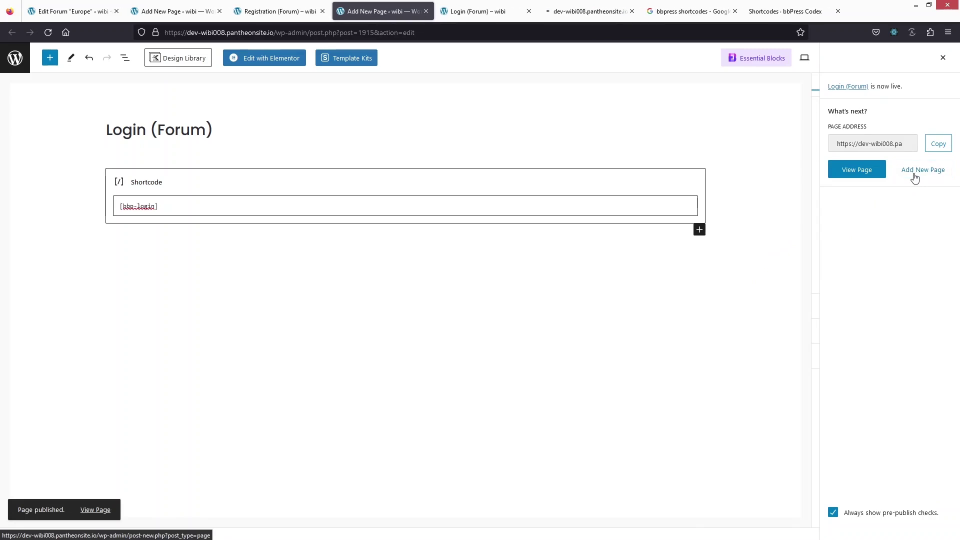
Check the live Login (Forum) page showing 'You are already logged in.'.
{"action": "left_click", "coordinate": [463, 11]}
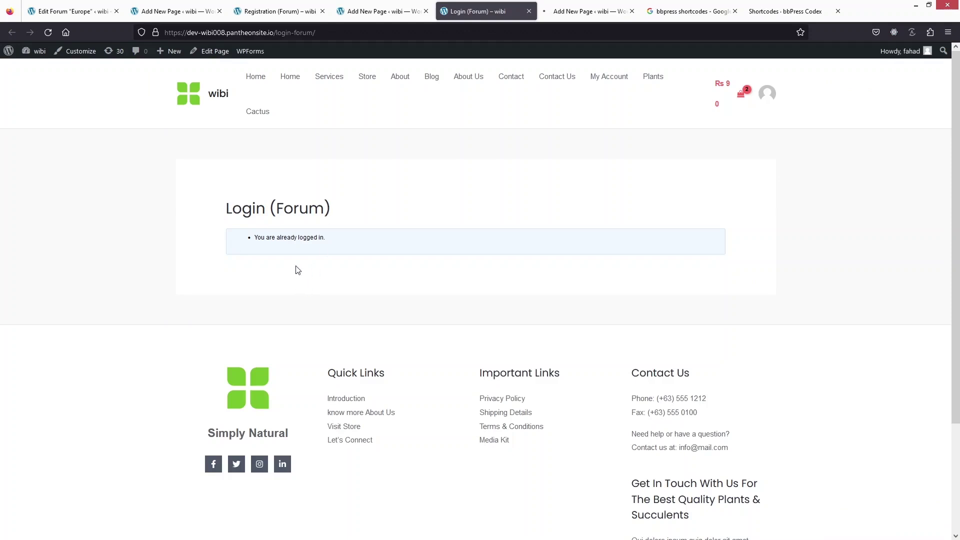
{"action": "left_click_drag", "start_coordinate": [326, 237], "coordinate": [254, 238]}
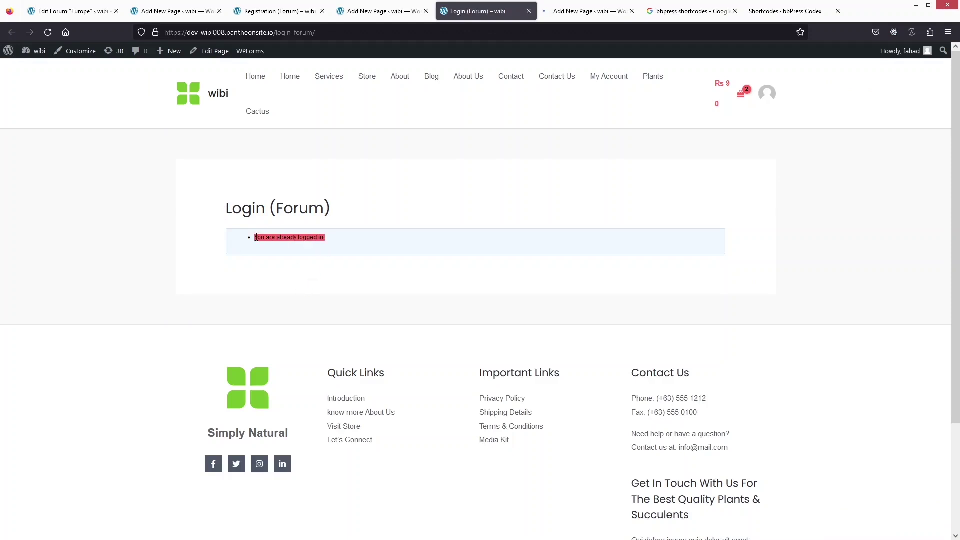
{"action": "left_click", "coordinate": [295, 370]}
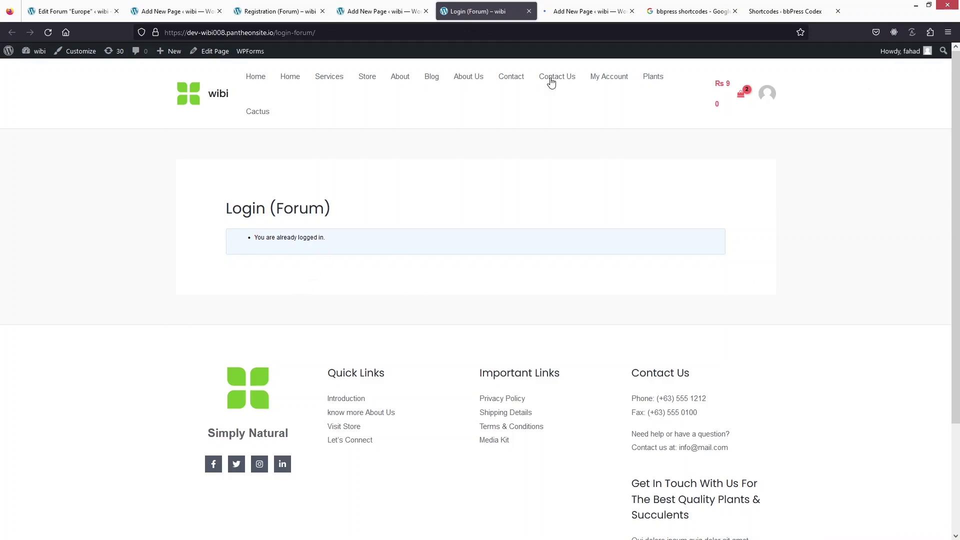
Create and publish a 'Lost Password (Forum)' page with a [bbp-lost-pass] Shortcode block.
{"action": "left_click", "coordinate": [588, 16]}
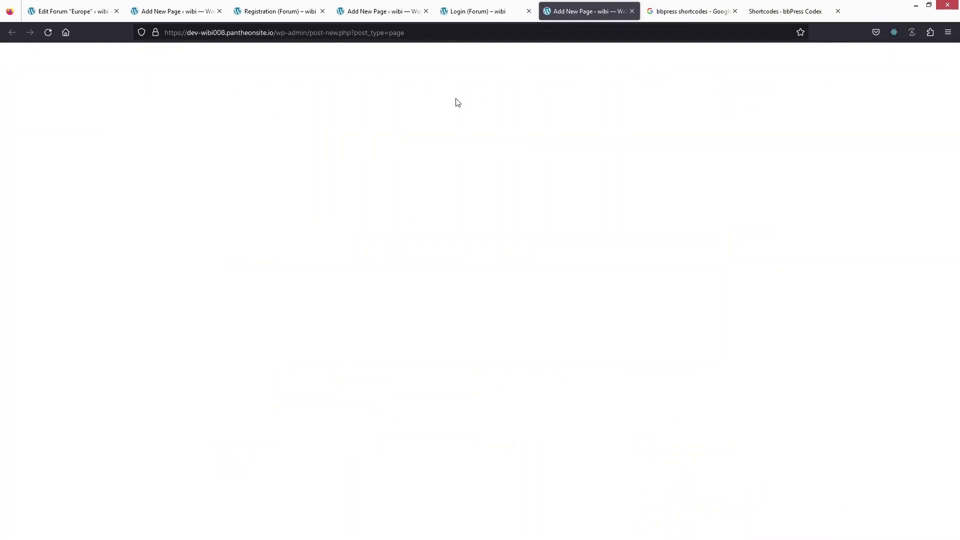
{"action": "type", "text": "Lost Passwor"}
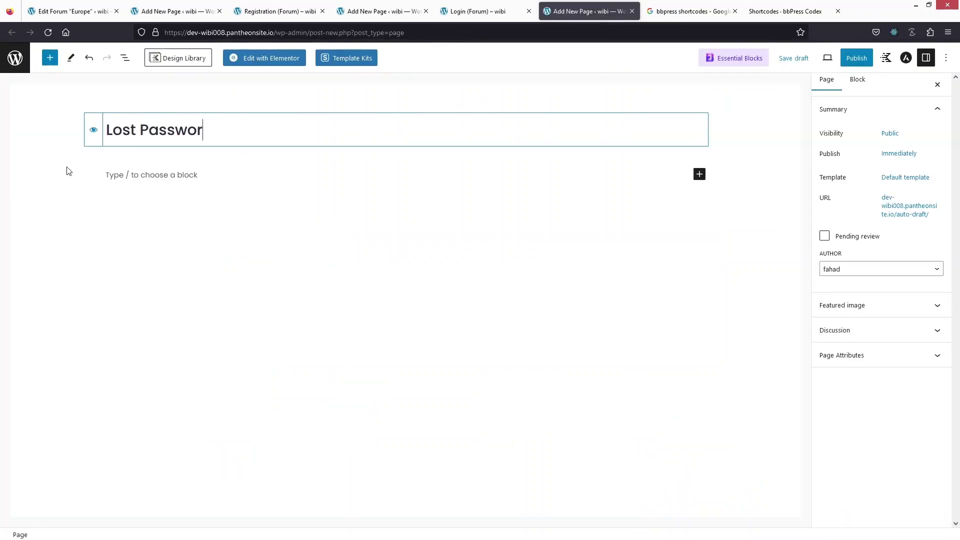
{"action": "type", "text": "d ()"}
{"action": "type", "text": "Forum"}
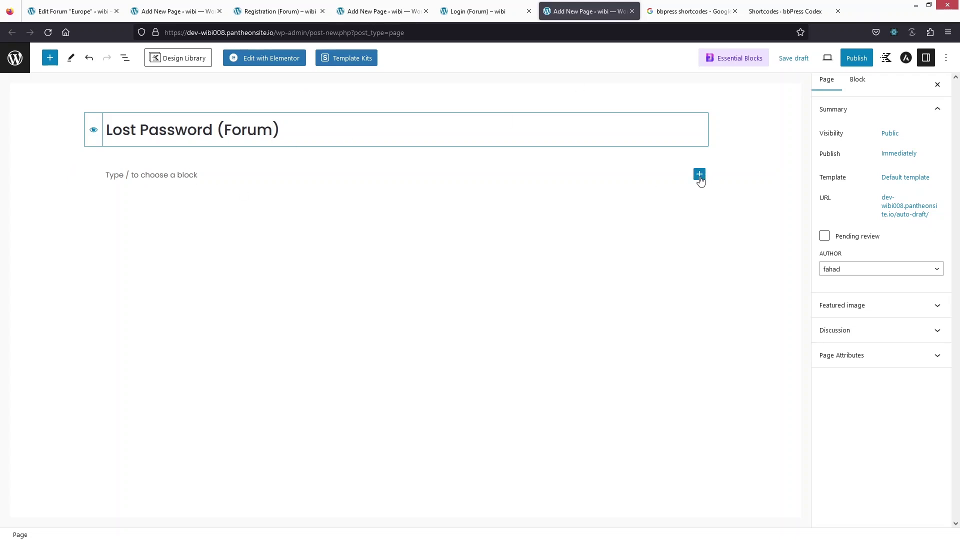
{"action": "left_click", "coordinate": [699, 174]}
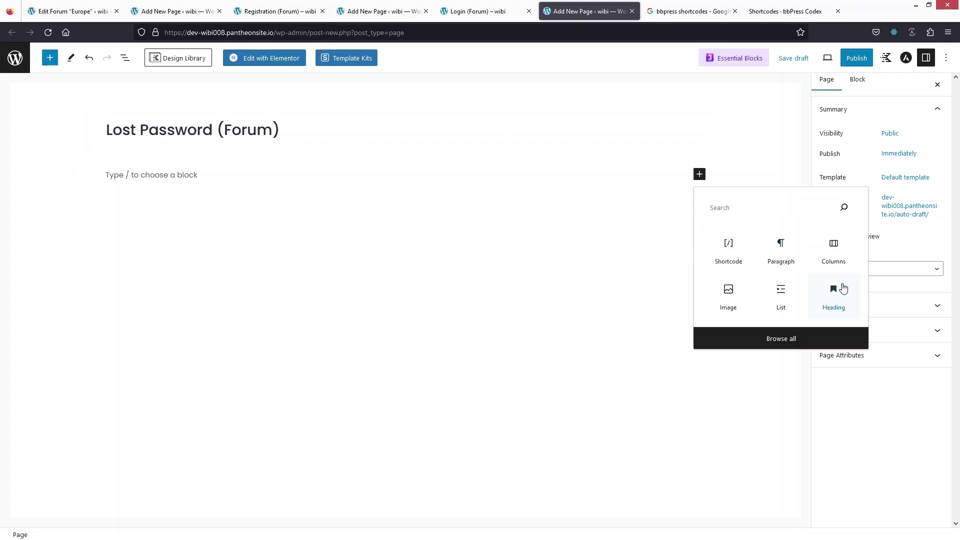
{"action": "left_click", "coordinate": [735, 256]}
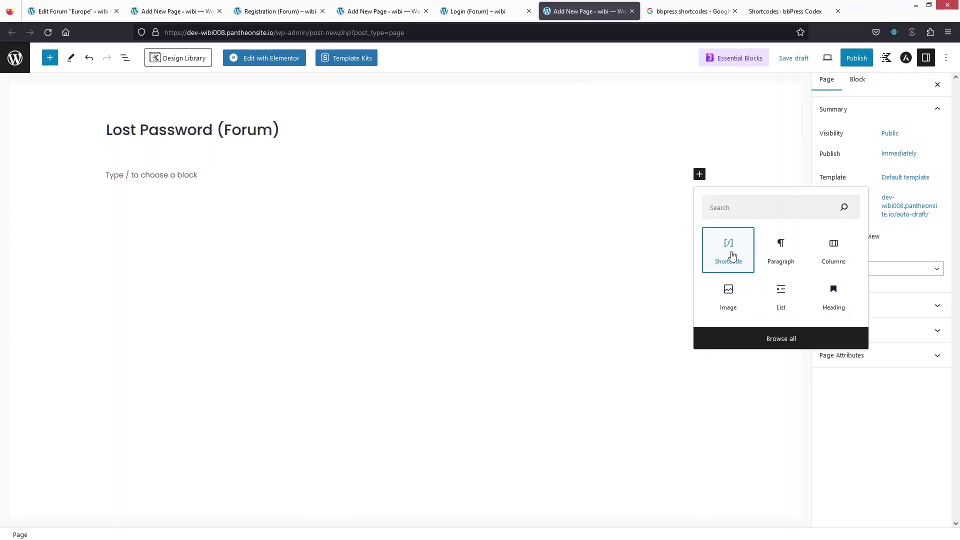
{"action": "type", "text": "[bbp-lost-pass]"}
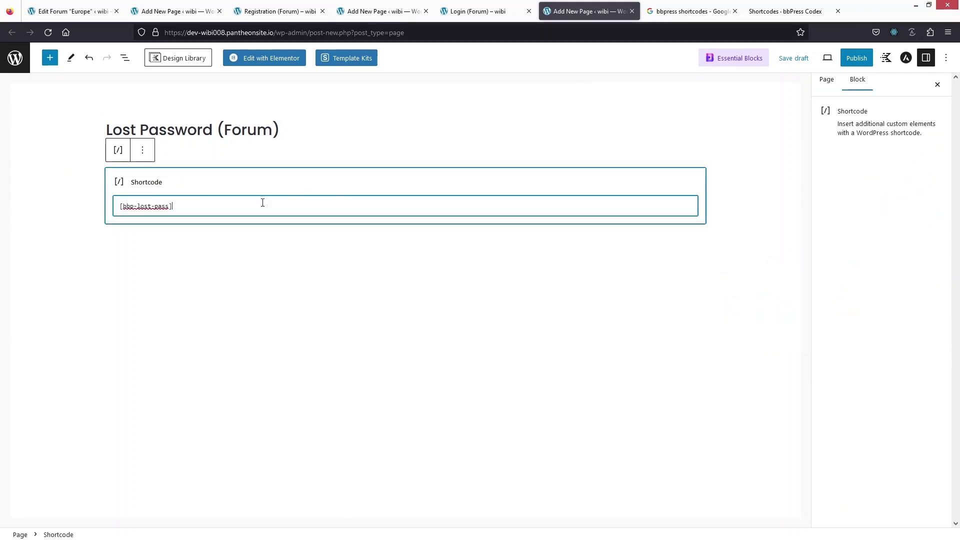
{"action": "left_click", "coordinate": [847, 61]}
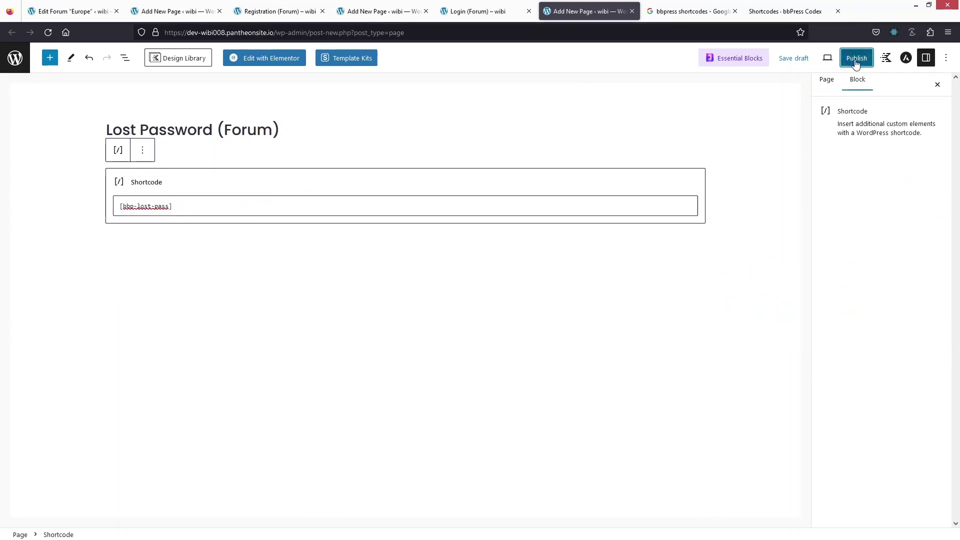
{"action": "left_click", "coordinate": [839, 66]}
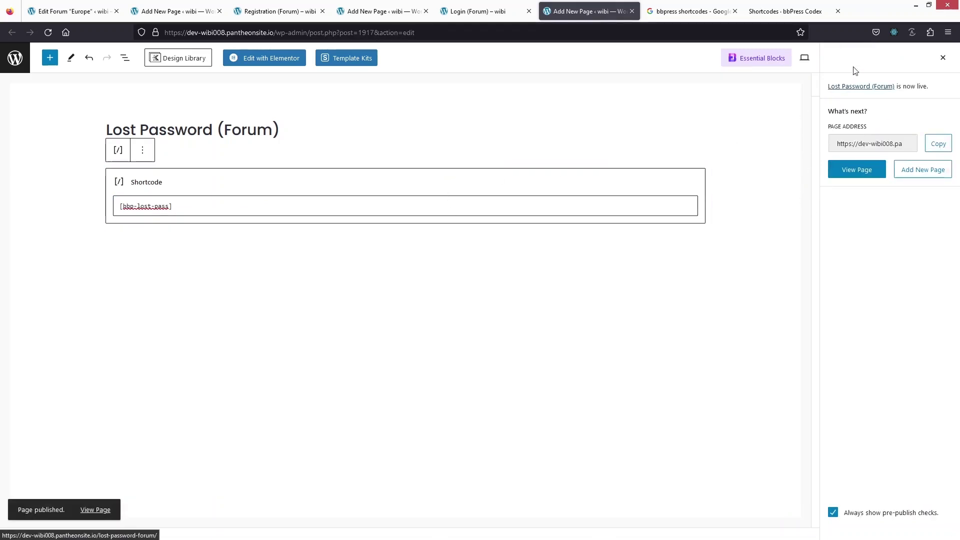
Load the Registration (Forum) page in a private window as a logged-out visitor.
{"action": "left_click", "coordinate": [947, 33]}
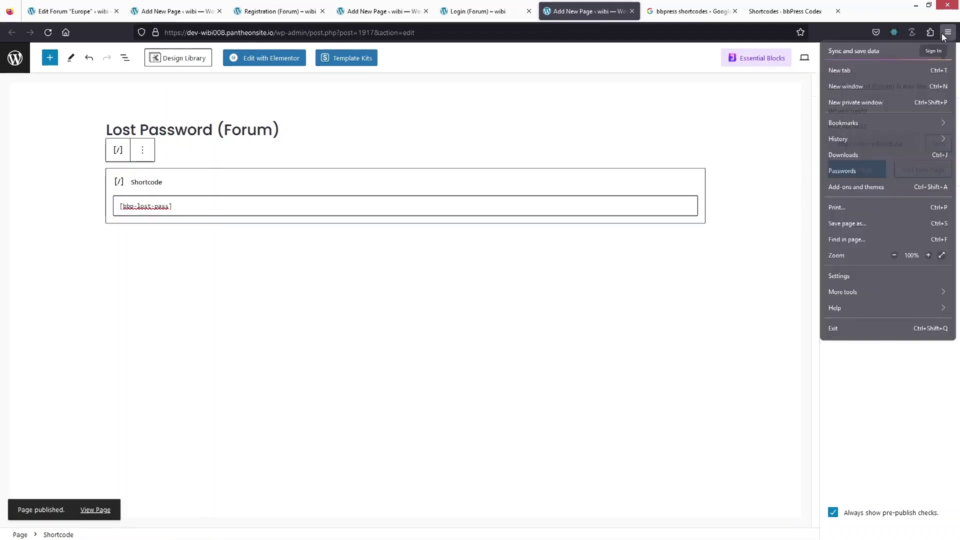
{"action": "left_click", "coordinate": [253, 12]}
{"action": "left_click", "coordinate": [253, 13]}
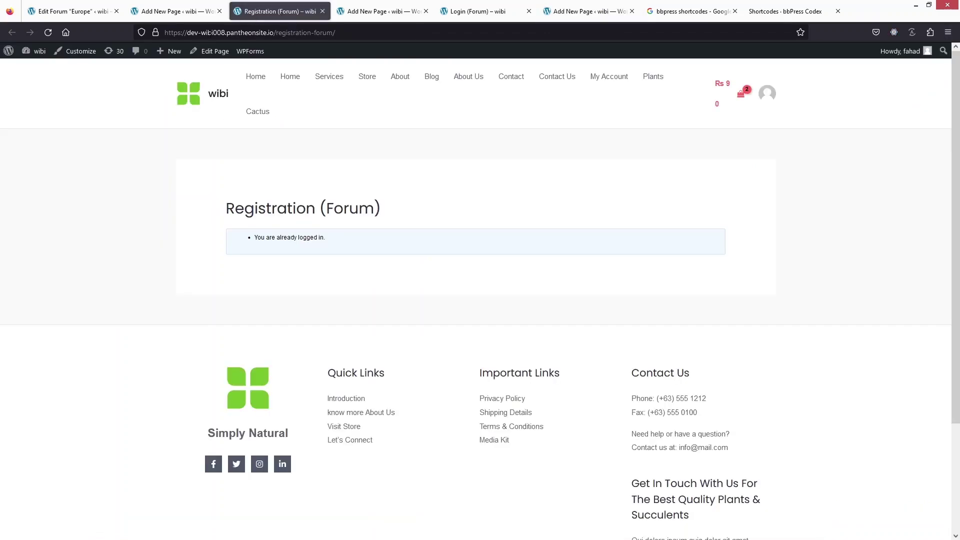
{"action": "left_click", "coordinate": [212, 33]}
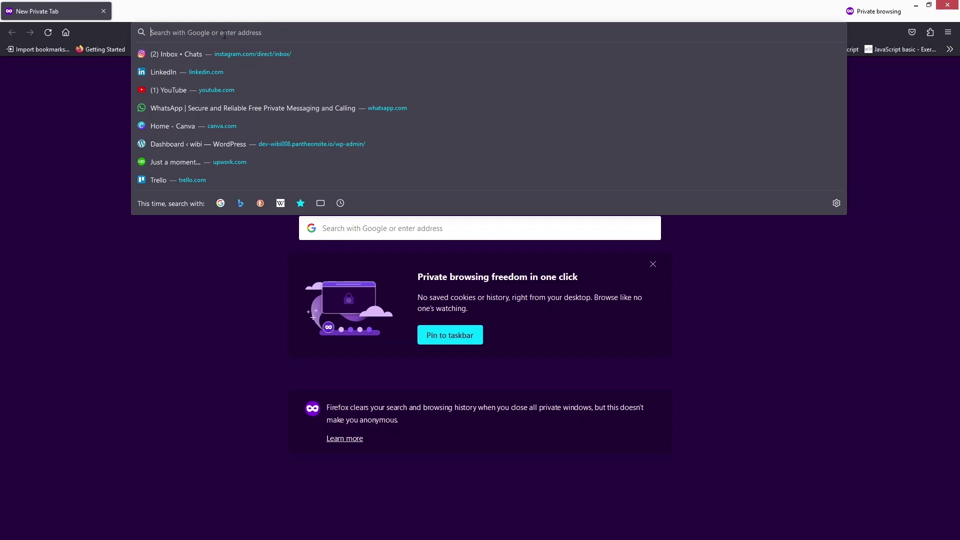
{"action": "type", "text": "https://dev-wibi008.pantheonsite.io/registration-forum/"}
{"action": "key", "text": "Return"}
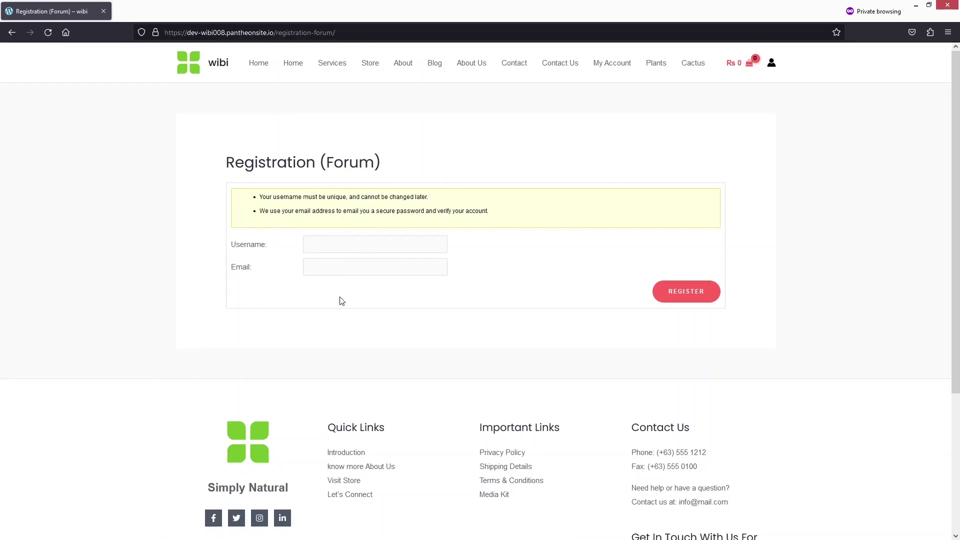
Open the Login (Forum) page's address in a new private tab while logged out.
{"action": "key", "text": "alt+Tab"}
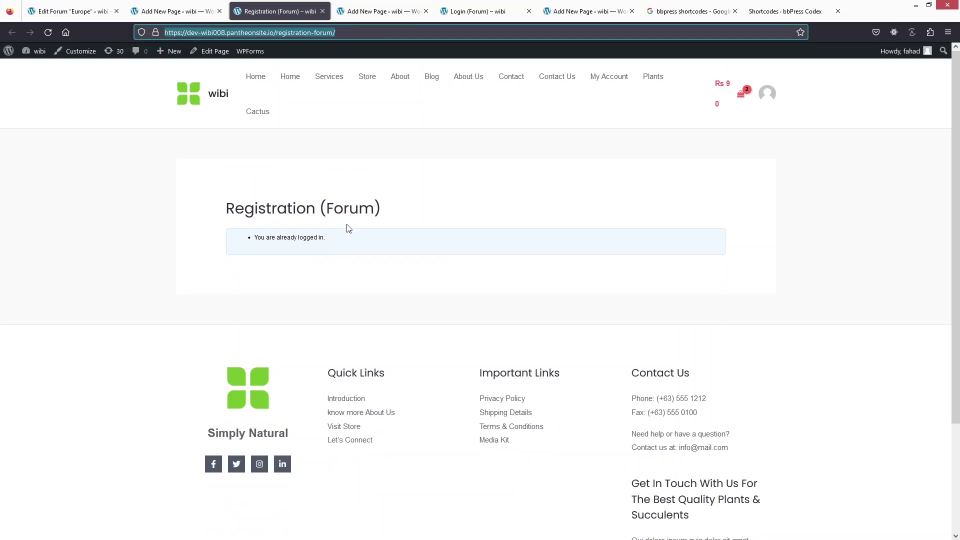
{"action": "left_click", "coordinate": [476, 4]}
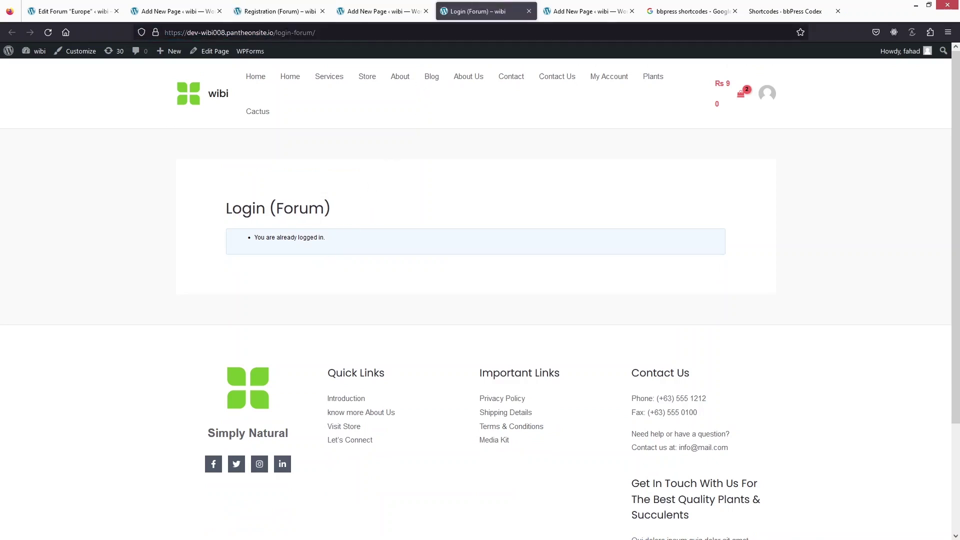
{"action": "key", "text": "ctrl+l"}
{"action": "key", "text": "ctrl+c"}
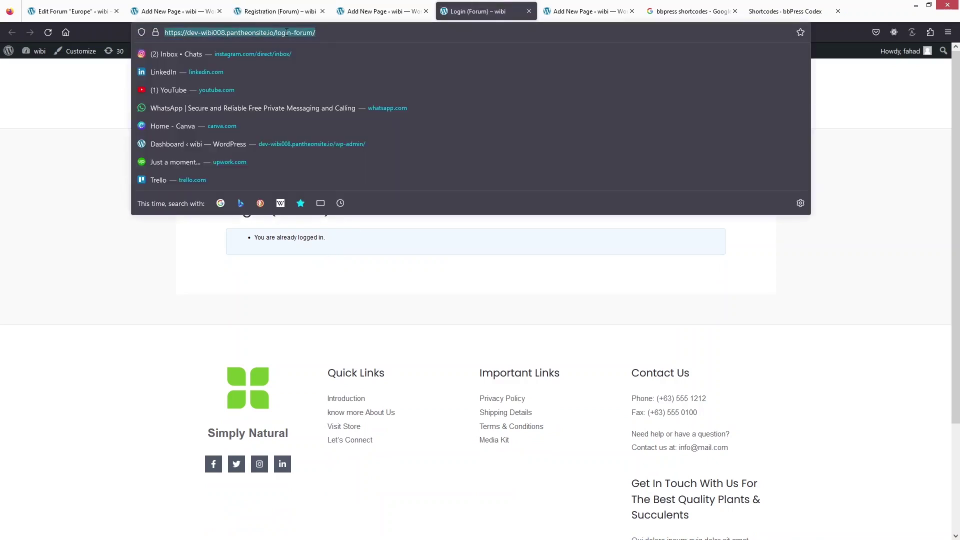
{"action": "key", "text": "alt+Tab"}
{"action": "left_click", "coordinate": [129, 15]}
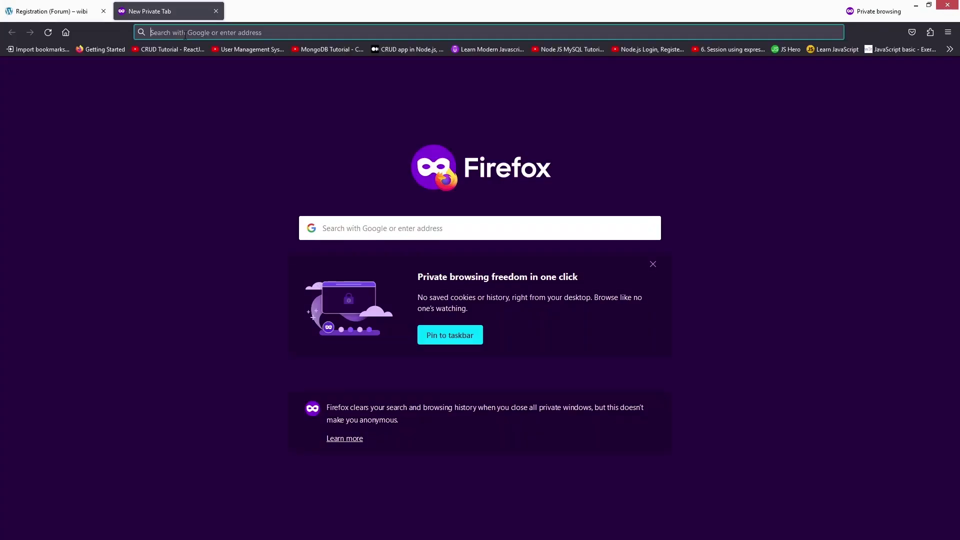
{"action": "key", "text": "ctrl+v"}
{"action": "key", "text": "Return"}
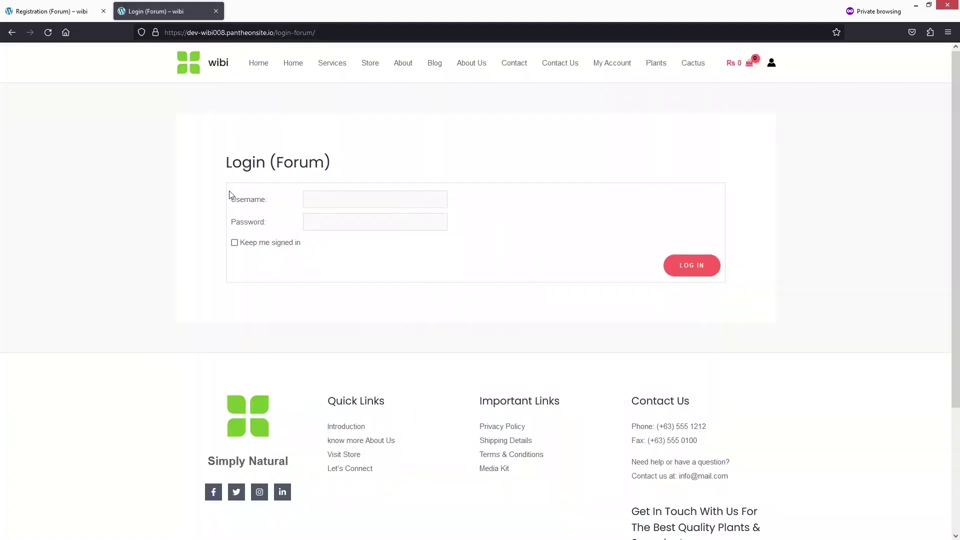
Check the Lost Password (Forum) page in another private tab, then close that tab.
{"action": "key", "text": "alt+Tab"}
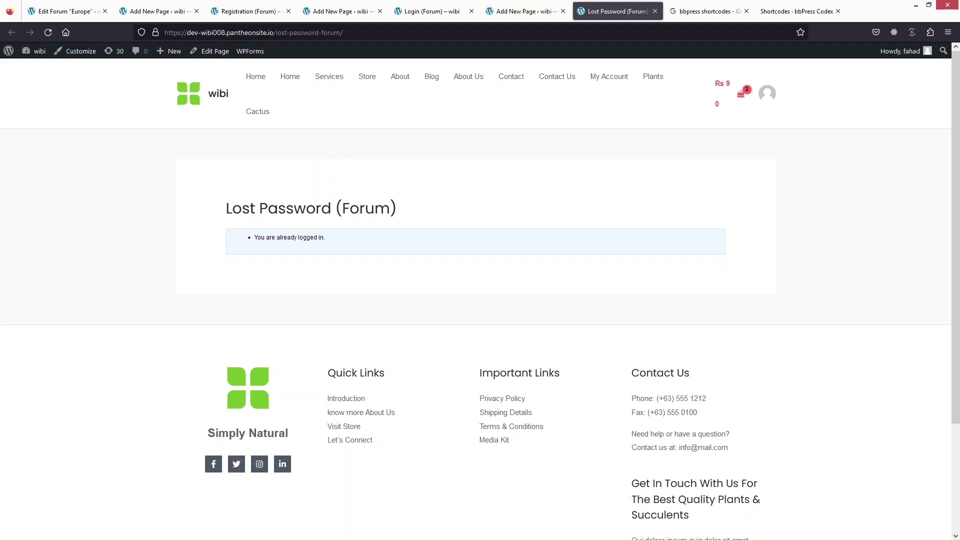
{"action": "left_click", "coordinate": [275, 34]}
{"action": "key", "text": "ctrl+c"}
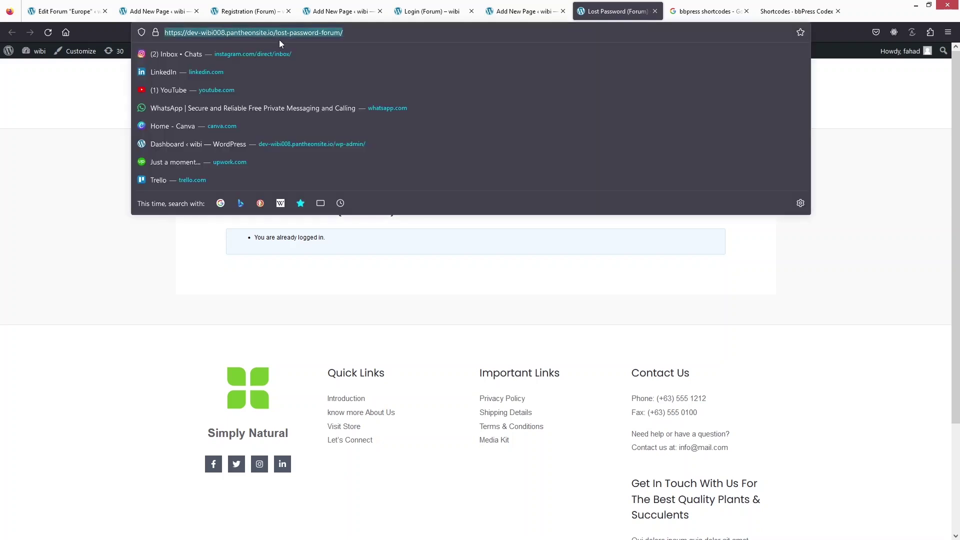
{"action": "key", "text": "alt+Tab"}
{"action": "left_click", "coordinate": [234, 10]}
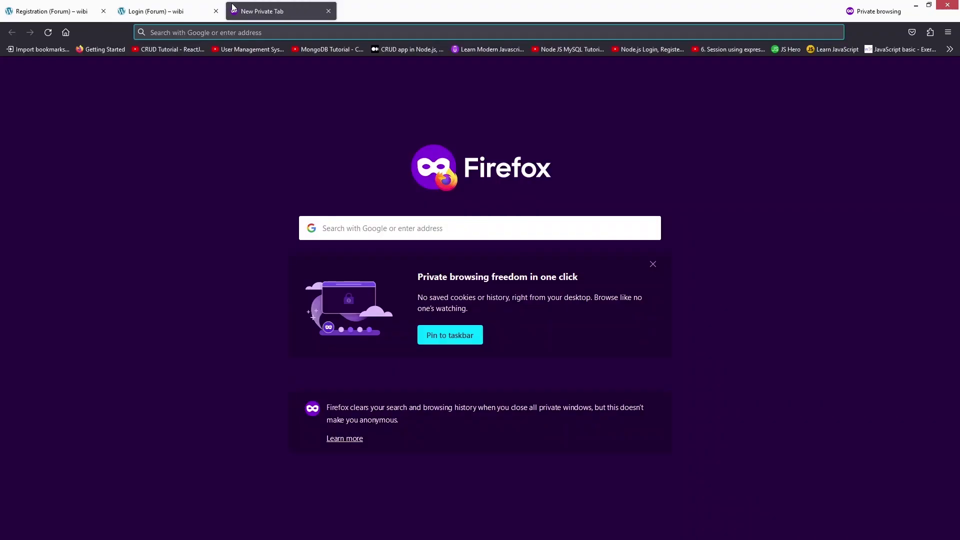
{"action": "key", "text": "ctrl+v"}
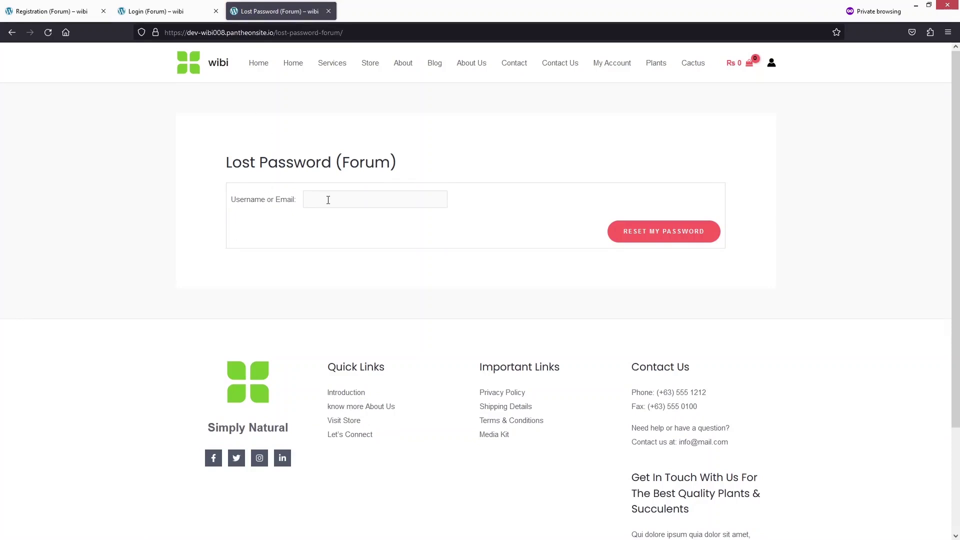
{"action": "key", "text": "ctrl+w"}
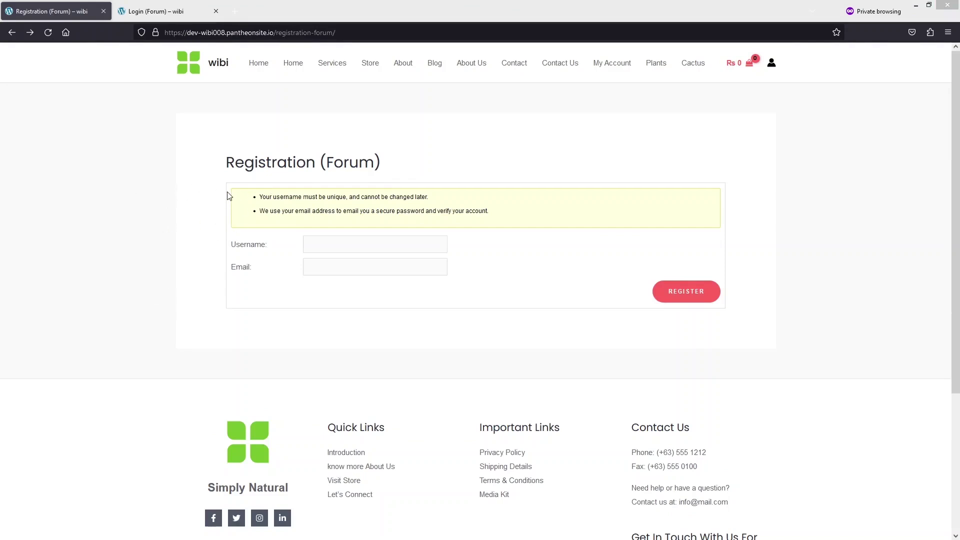
Close the private window and leftover page tabs, keeping a fresh new-page editor.
{"action": "left_click", "coordinate": [947, 7]}
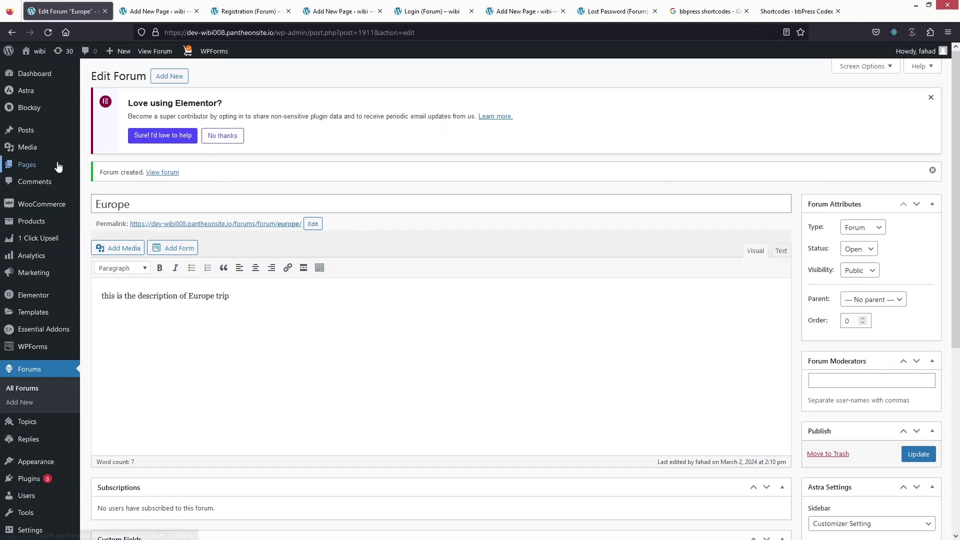
{"action": "mouse_move", "coordinate": [44, 138]}
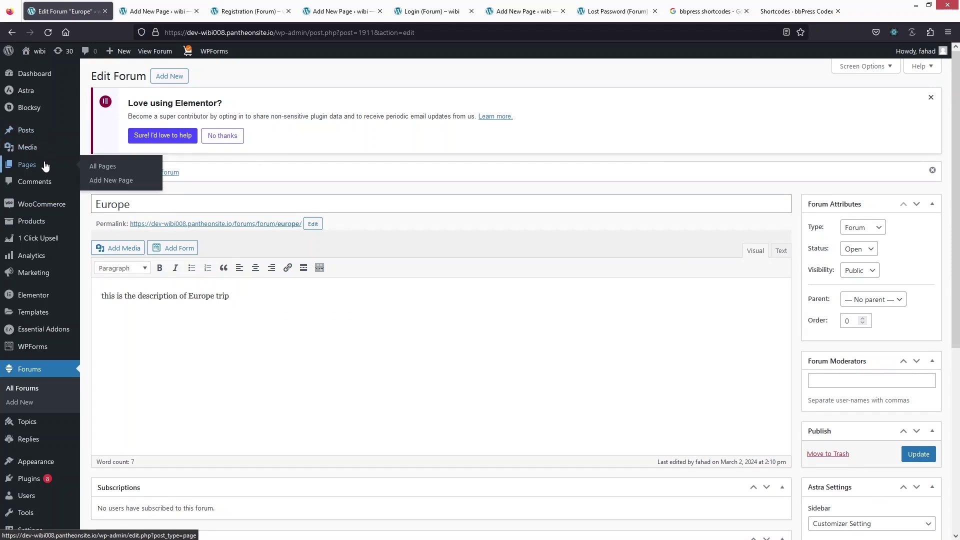
{"action": "middle_click", "coordinate": [120, 179]}
{"action": "left_click", "coordinate": [230, 6]}
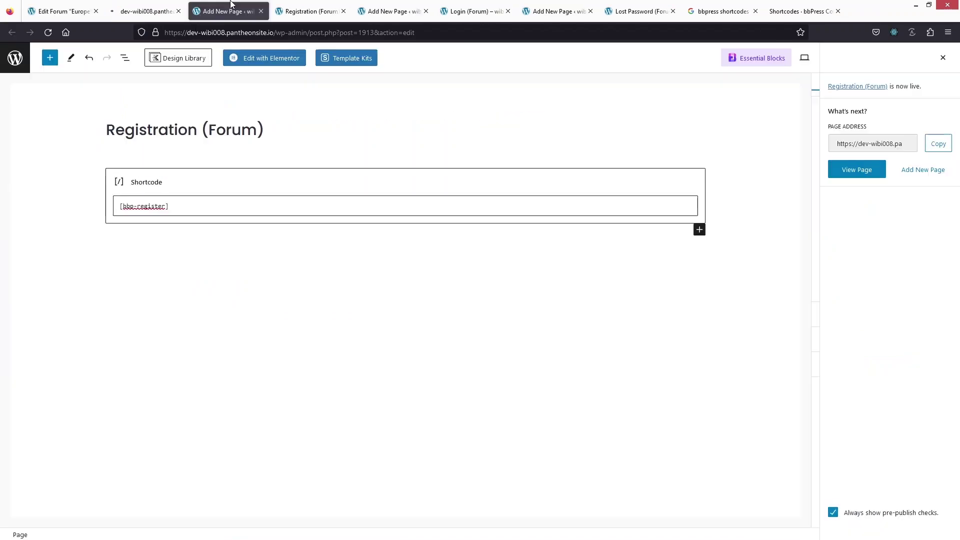
{"action": "left_click", "coordinate": [262, 11]}
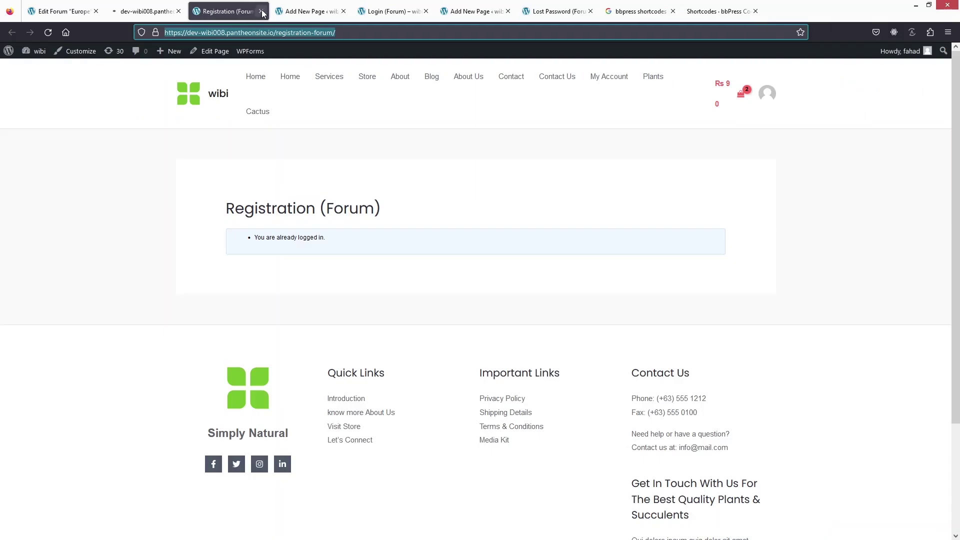
{"action": "left_click", "coordinate": [262, 11]}
{"action": "left_click", "coordinate": [261, 11]}
{"action": "left_click", "coordinate": [261, 11]}
{"action": "left_click", "coordinate": [261, 11]}
{"action": "left_click", "coordinate": [261, 11]}
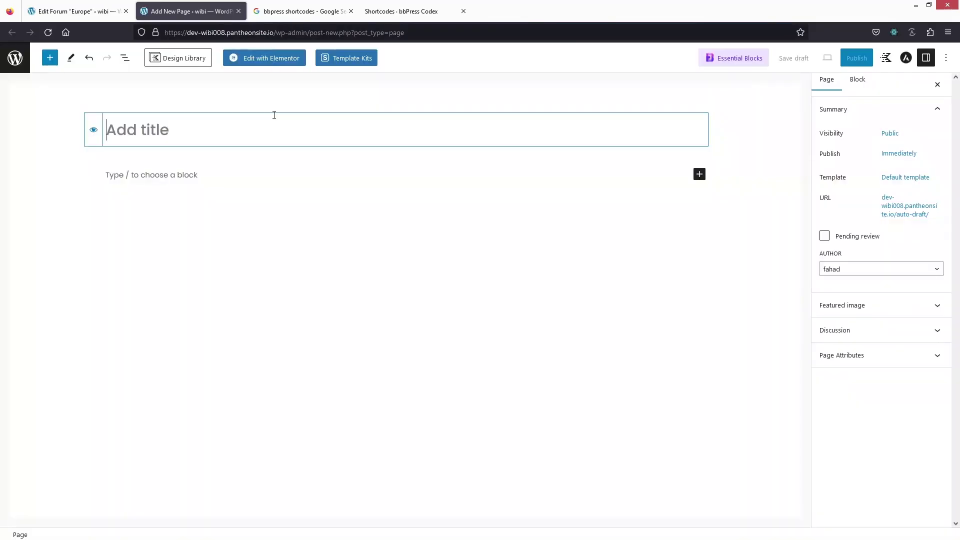
Title the page 'Forums', add a [bbp-forum-index] Shortcode block, and publish it.
{"action": "type", "text": "Forums"}
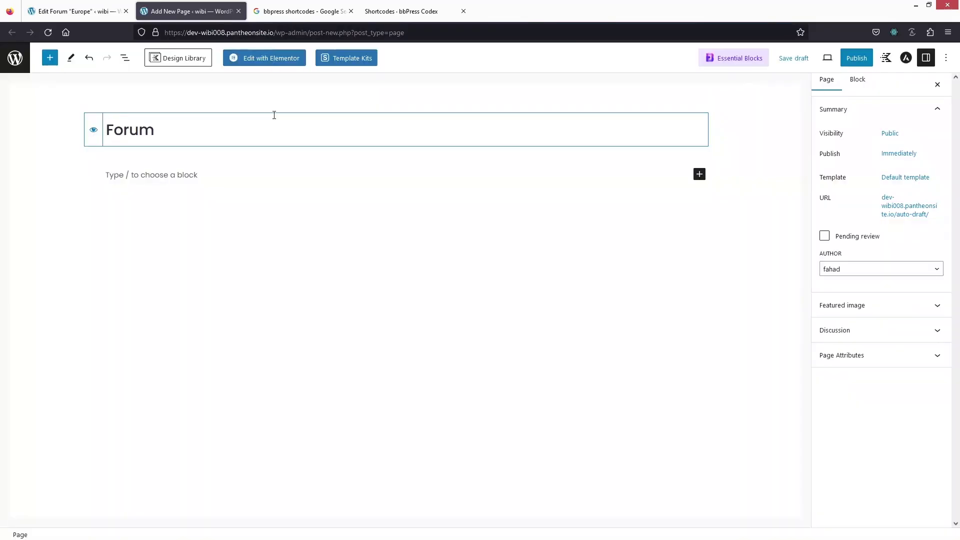
{"action": "left_click", "coordinate": [697, 179]}
{"action": "left_click", "coordinate": [699, 175]}
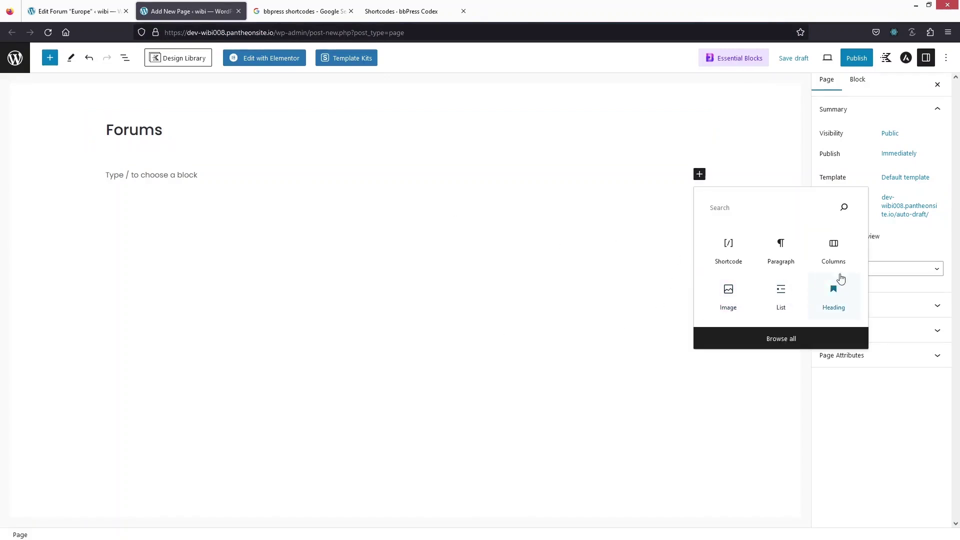
{"action": "left_click", "coordinate": [723, 252]}
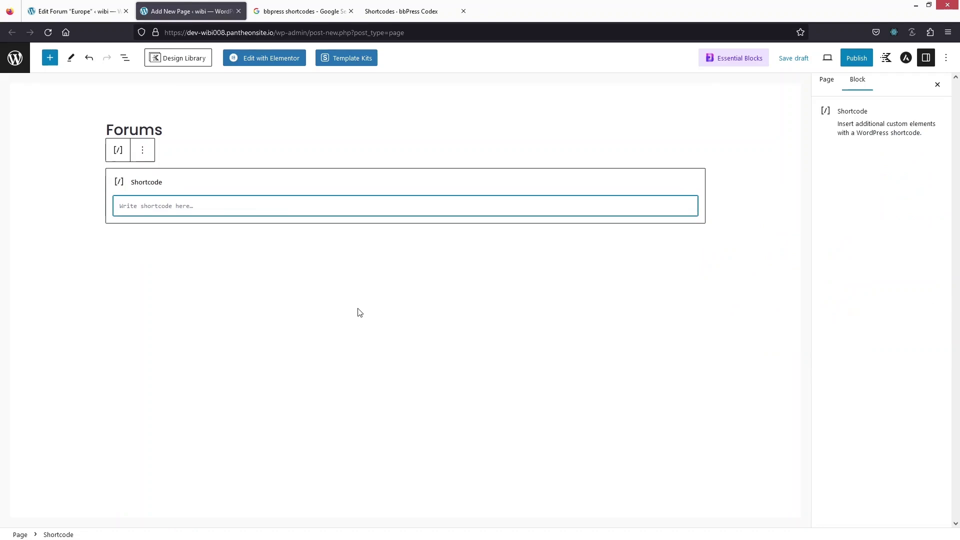
{"action": "type", "text": "[bbp-forum-index]"}
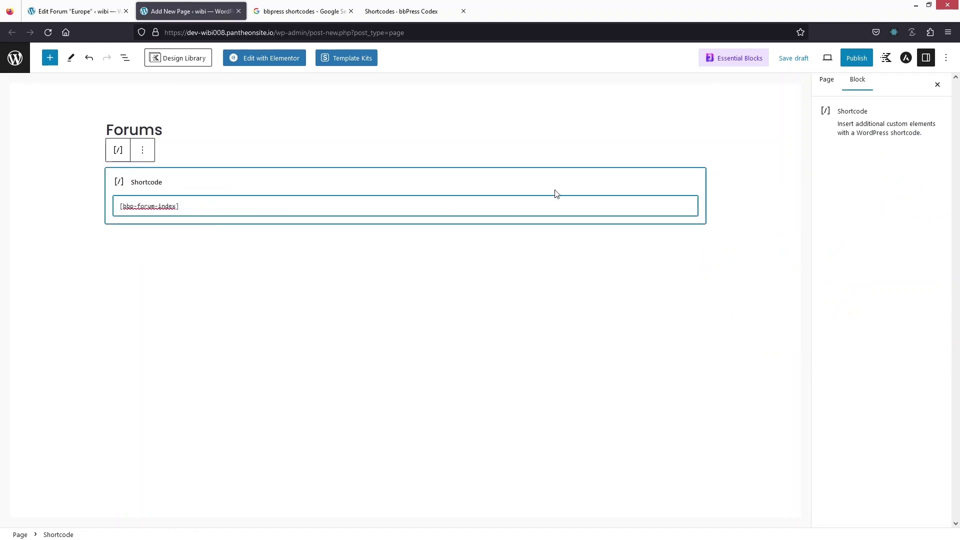
{"action": "left_click", "coordinate": [750, 115]}
{"action": "left_click", "coordinate": [857, 58]}
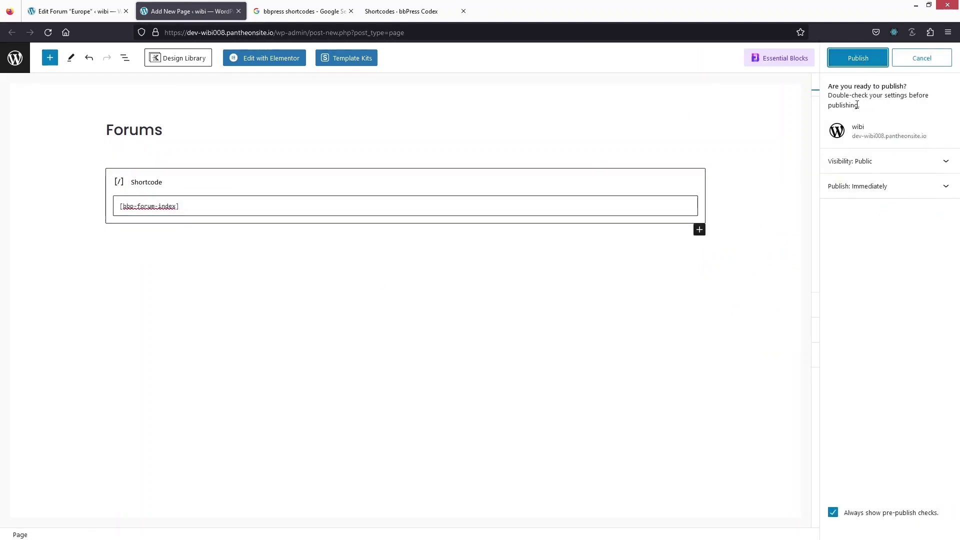
{"action": "left_click", "coordinate": [863, 62]}
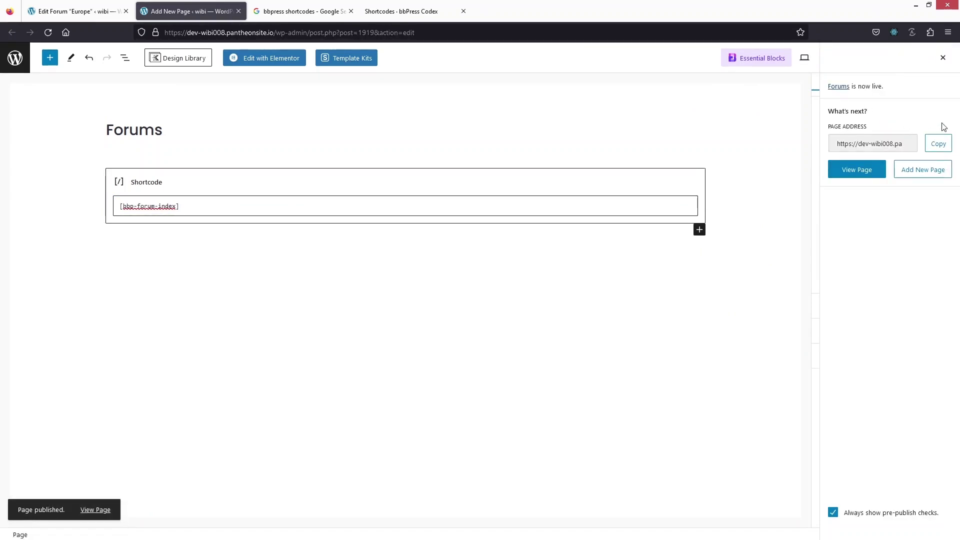
View the live Forums page listing Europe, then return to the Edit Forum 'Europe' tab.
{"action": "left_click", "coordinate": [868, 176]}
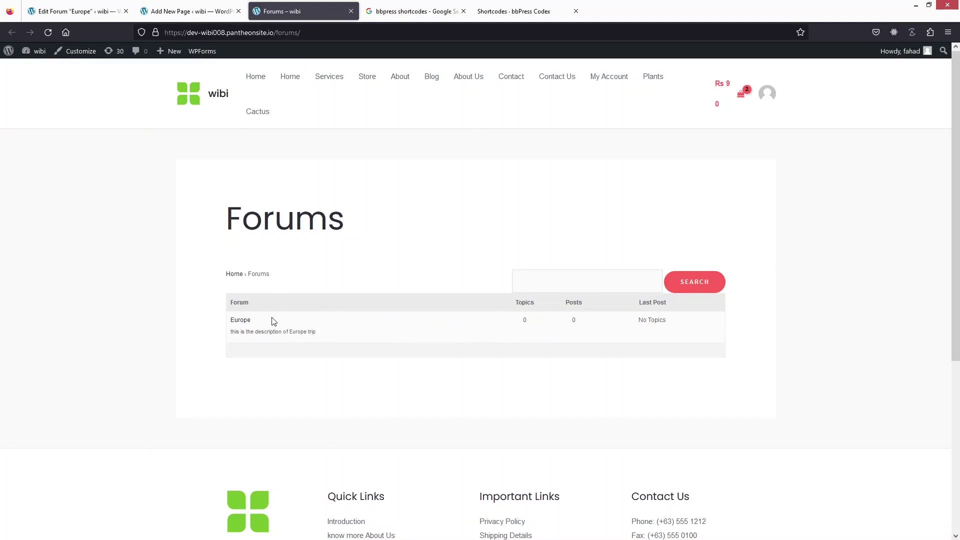
{"action": "left_click", "coordinate": [50, 11]}
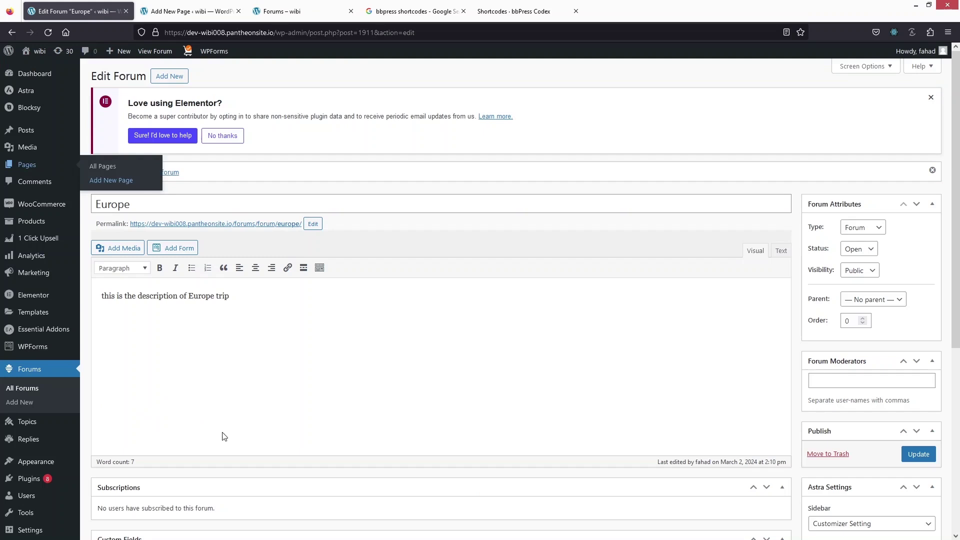
Create a new forum titled 'Germany' with the description 'Ths is the forum of germany'.
{"action": "left_click", "coordinate": [28, 407]}
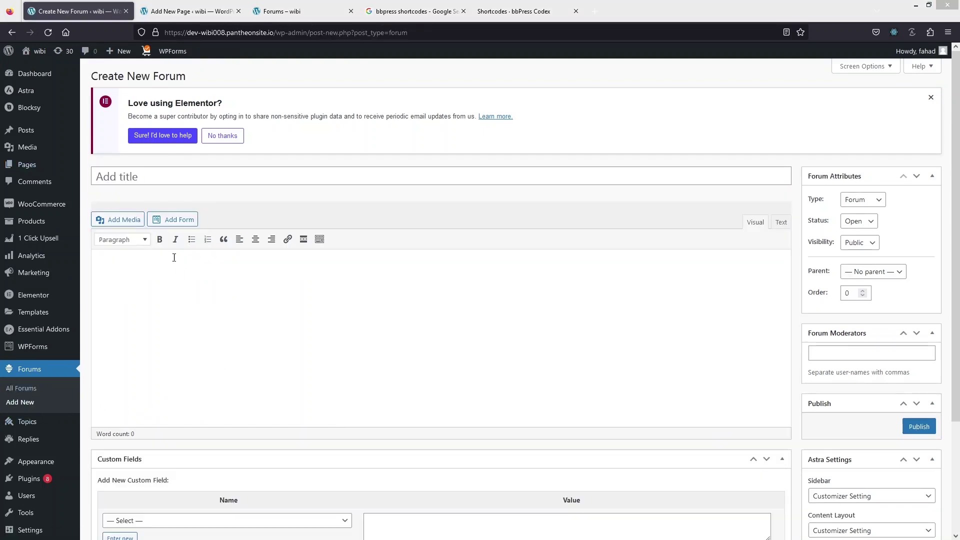
{"action": "left_click", "coordinate": [156, 176]}
{"action": "type", "text": "Germany"}
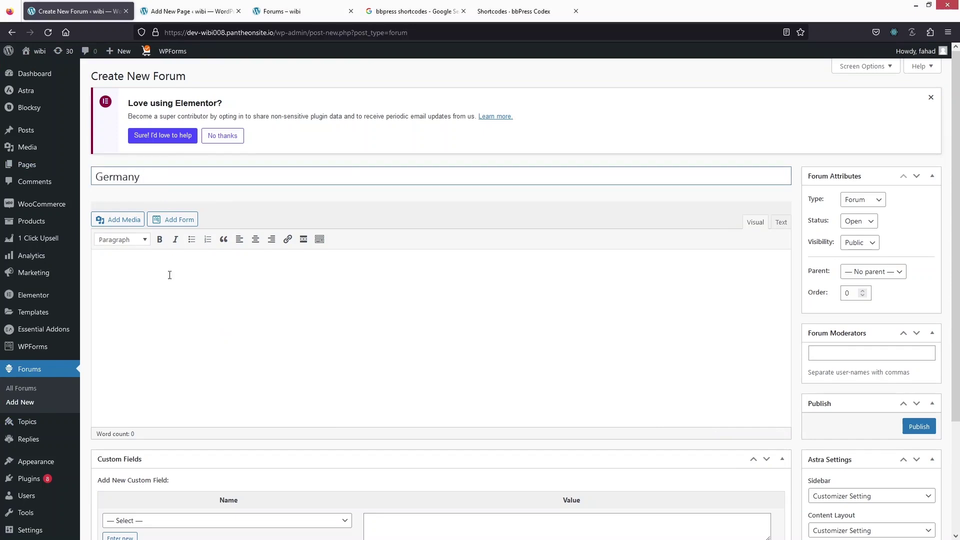
{"action": "left_click", "coordinate": [170, 274]}
{"action": "type", "text": "Ths is the forum of  germany"}
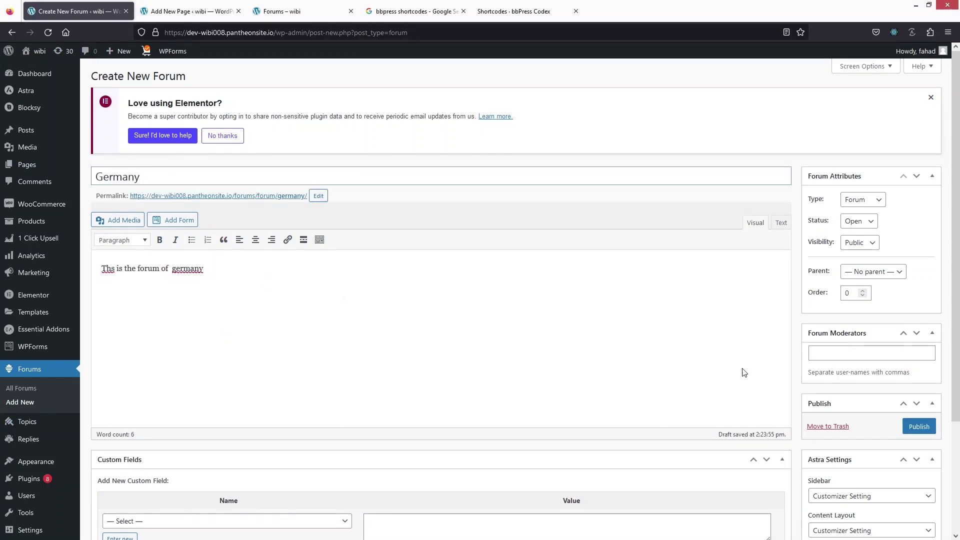
Set the Germany forum's parent to Europe and publish it.
{"action": "left_click", "coordinate": [889, 275]}
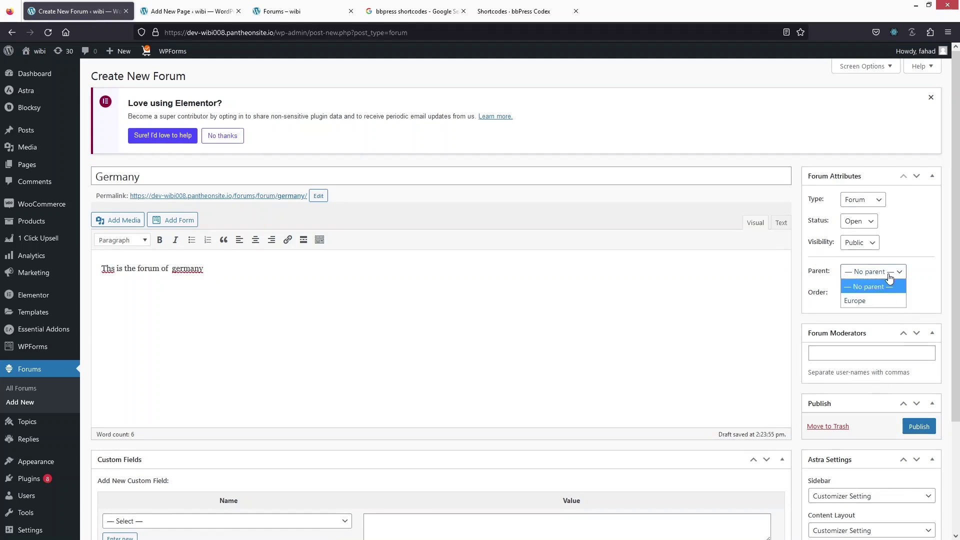
{"action": "left_click", "coordinate": [863, 299]}
{"action": "scroll", "coordinate": [880, 308], "scroll_direction": "down", "scroll_amount": 2}
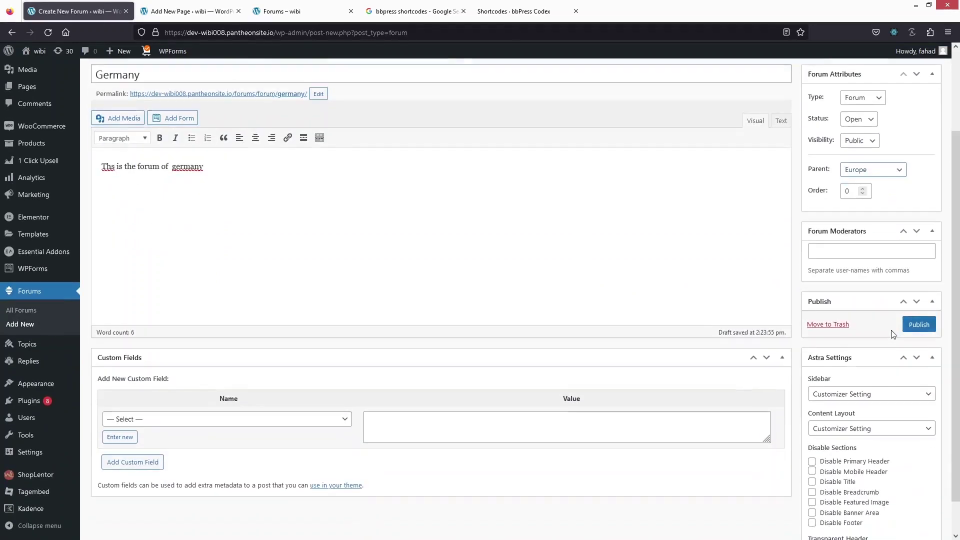
{"action": "left_click", "coordinate": [921, 326]}
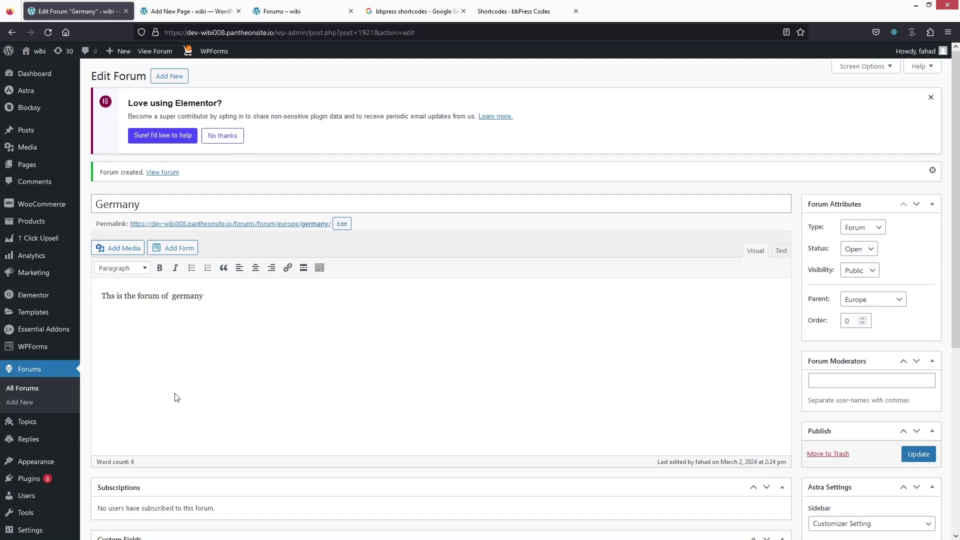
{"action": "scroll", "coordinate": [115, 412], "scroll_direction": "down", "scroll_amount": 1}
{"action": "mouse_move", "coordinate": [32, 483]}
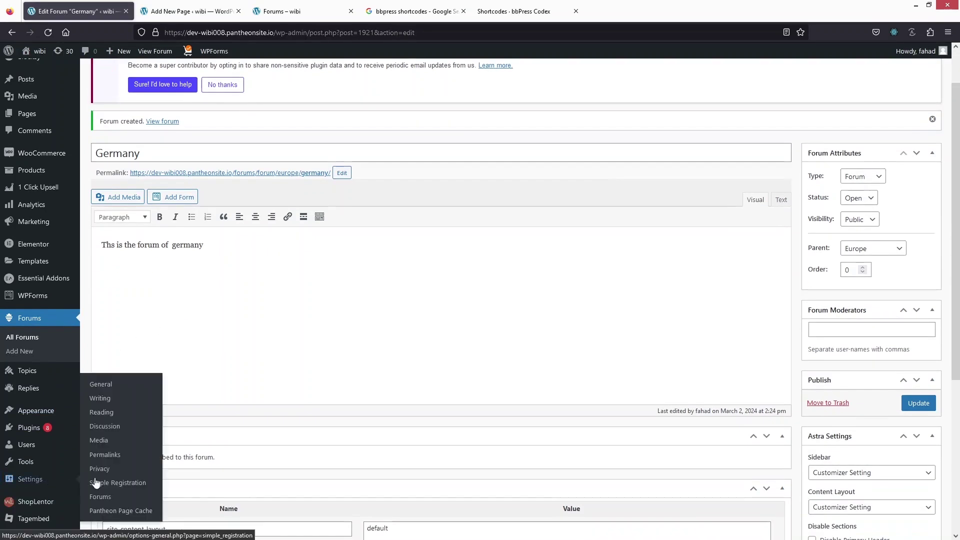
In General Settings, keep Subscriber as the New User Default Role.
{"action": "left_click", "coordinate": [117, 389]}
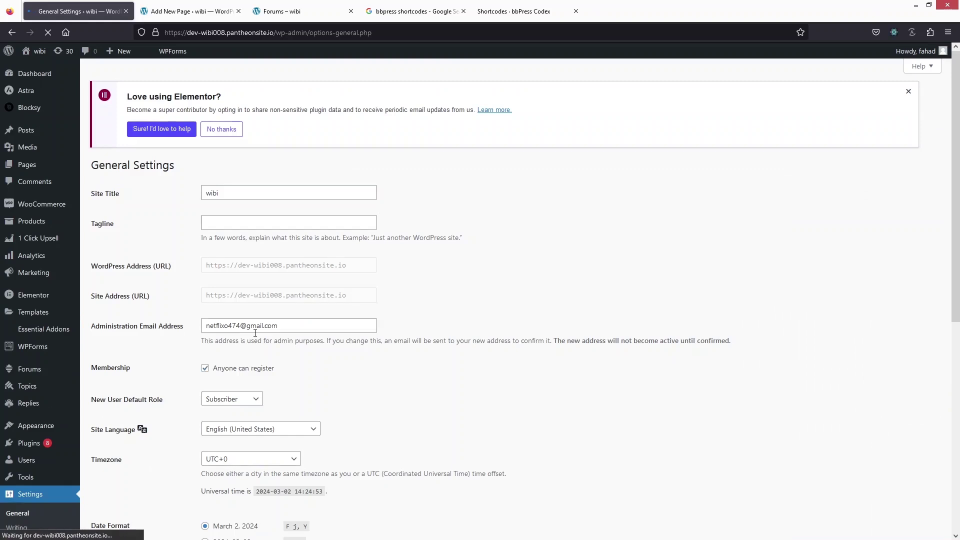
{"action": "scroll", "coordinate": [178, 301], "scroll_direction": "down", "scroll_amount": 2}
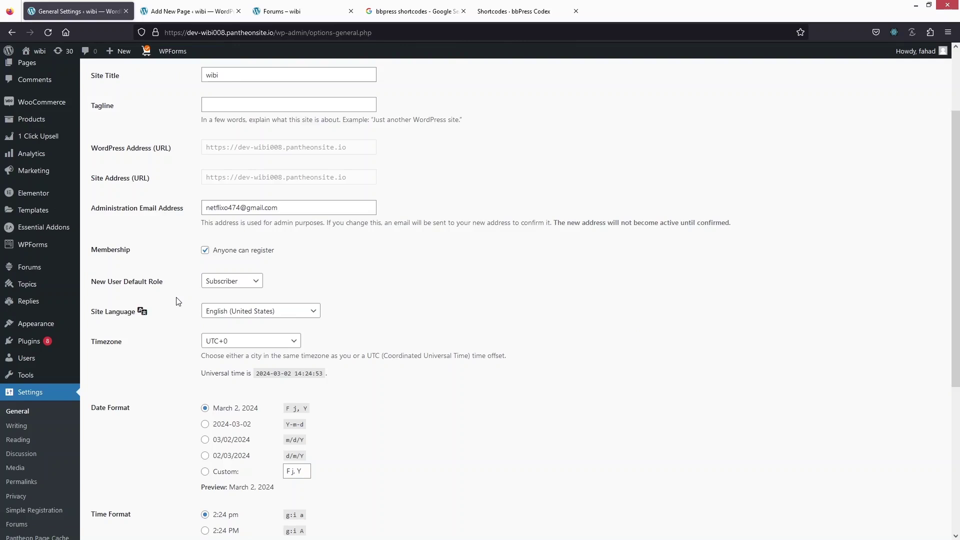
{"action": "scroll", "coordinate": [179, 301], "scroll_direction": "down", "scroll_amount": 1}
{"action": "left_click", "coordinate": [253, 230]}
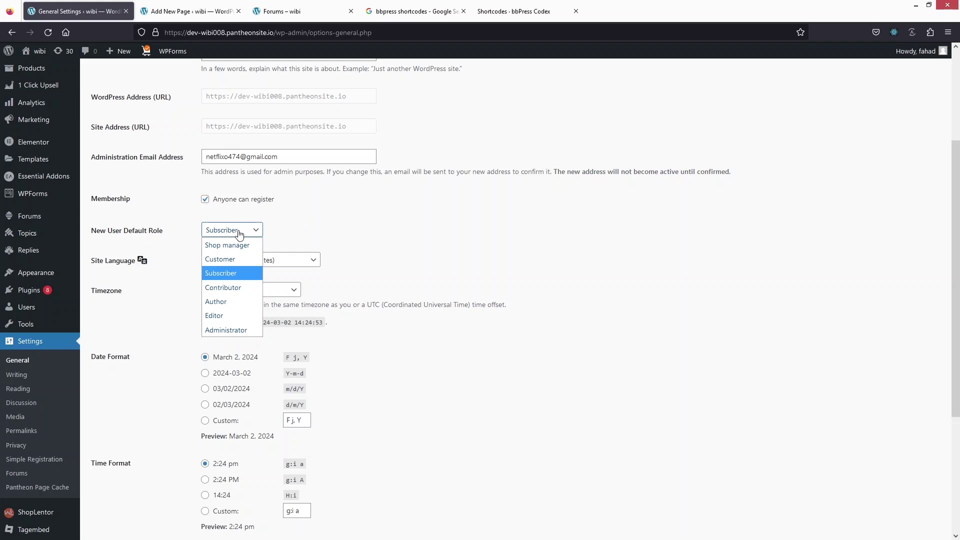
{"action": "left_click", "coordinate": [340, 225]}
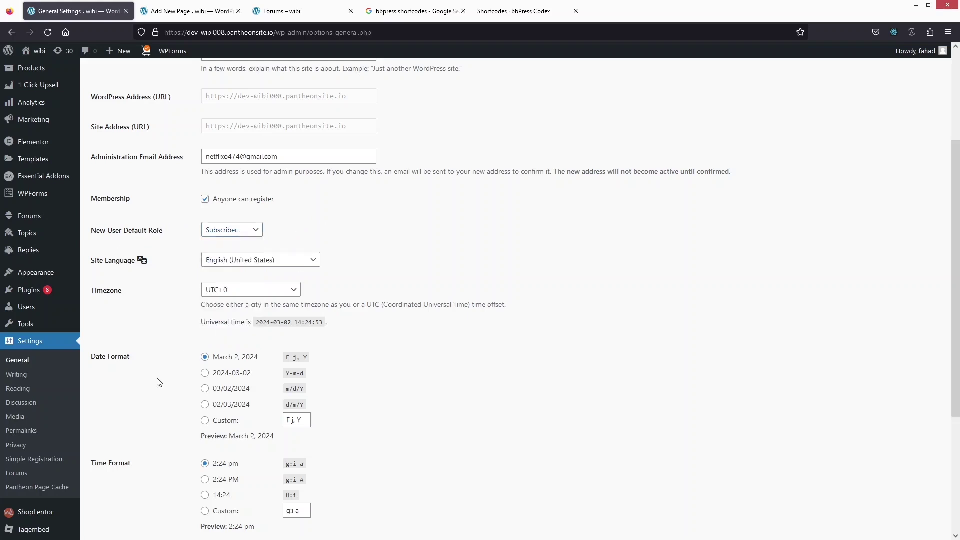
Reload the live Forums page and open the Germany sub-forum listed under Europe.
{"action": "left_click", "coordinate": [284, 11]}
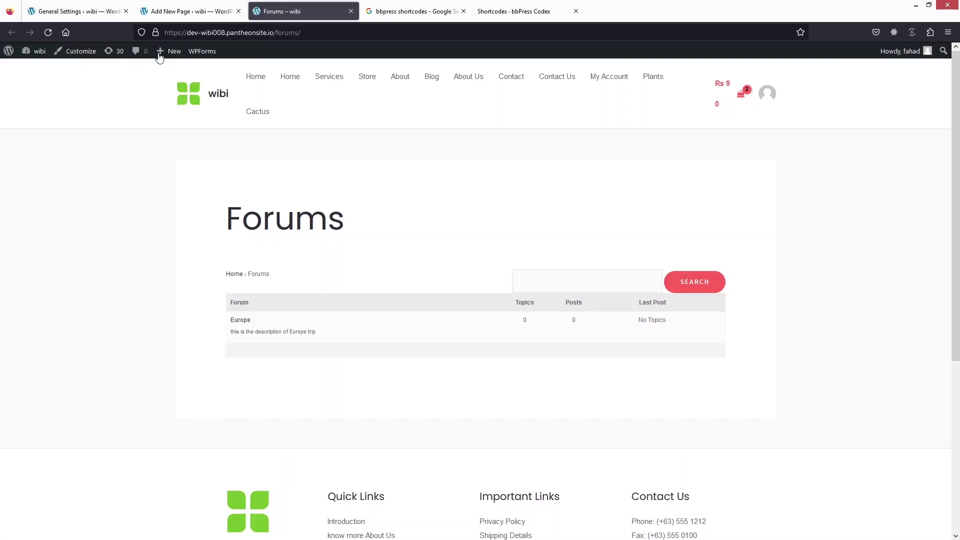
{"action": "left_click", "coordinate": [46, 33]}
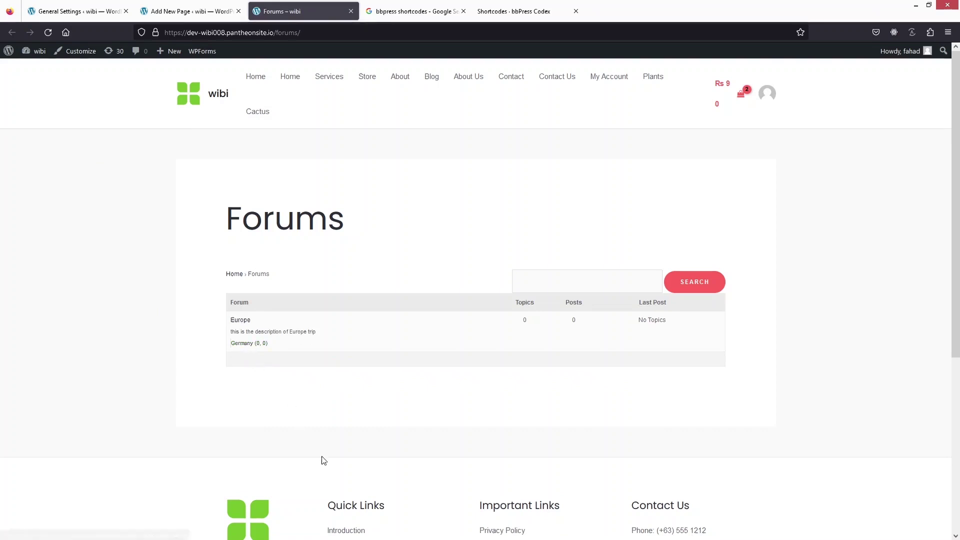
{"action": "left_click", "coordinate": [244, 345]}
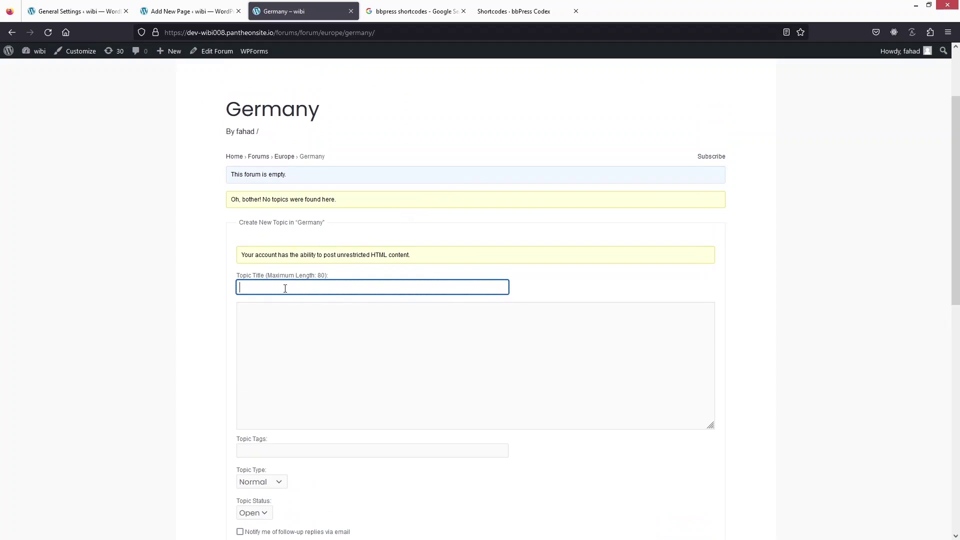
Enter the topic title 'Trip in Germany' and the body 'SO this is the test topic'.
{"action": "type", "text": "Trip in Germany"}
{"action": "left_click", "coordinate": [320, 338]}
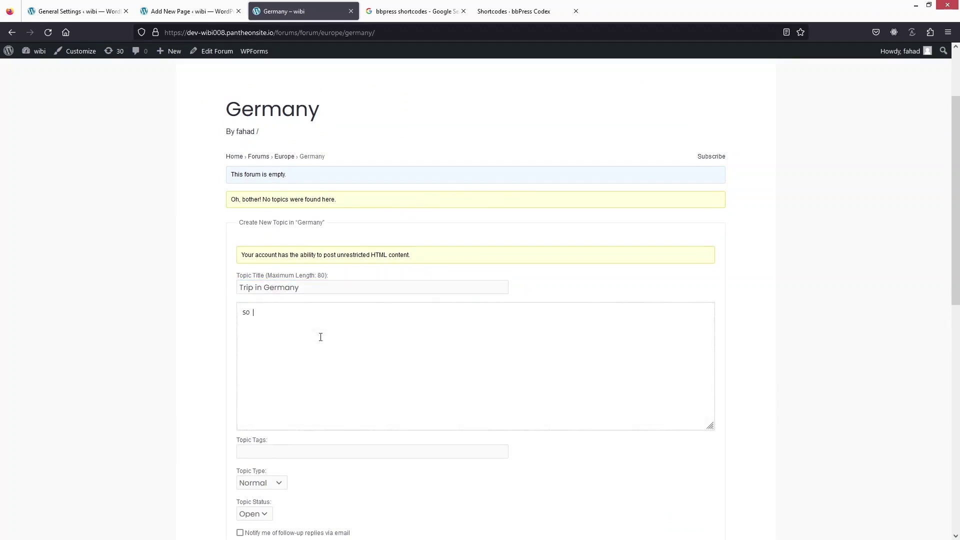
{"action": "type", "text": "SO this t"}
{"action": "key", "text": "BackSpace"}
{"action": "type", "text": "is the test topic"}
Keep the topic type as Normal, submit the topic, and select its page address.
{"action": "scroll", "coordinate": [295, 310], "scroll_direction": "down", "scroll_amount": 3}
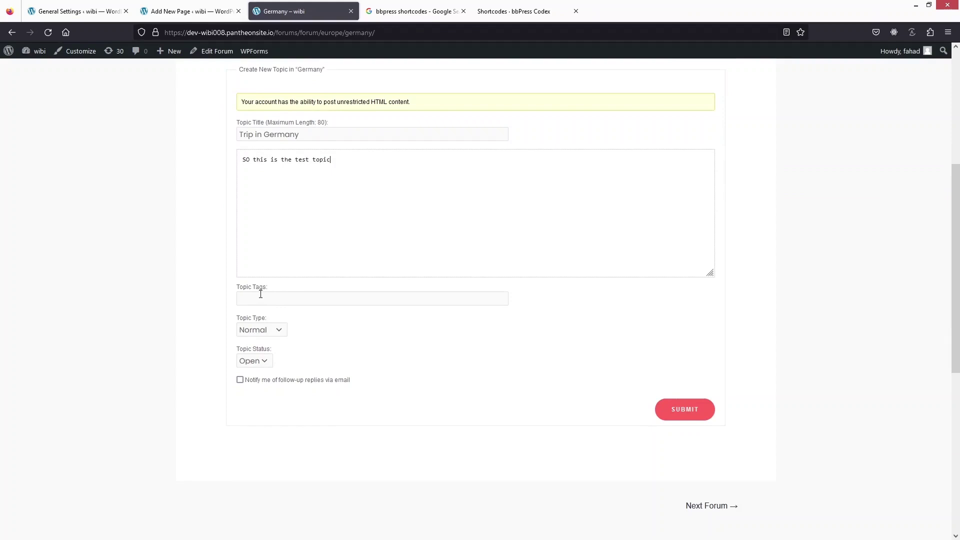
{"action": "scroll", "coordinate": [292, 313], "scroll_direction": "down", "scroll_amount": 1}
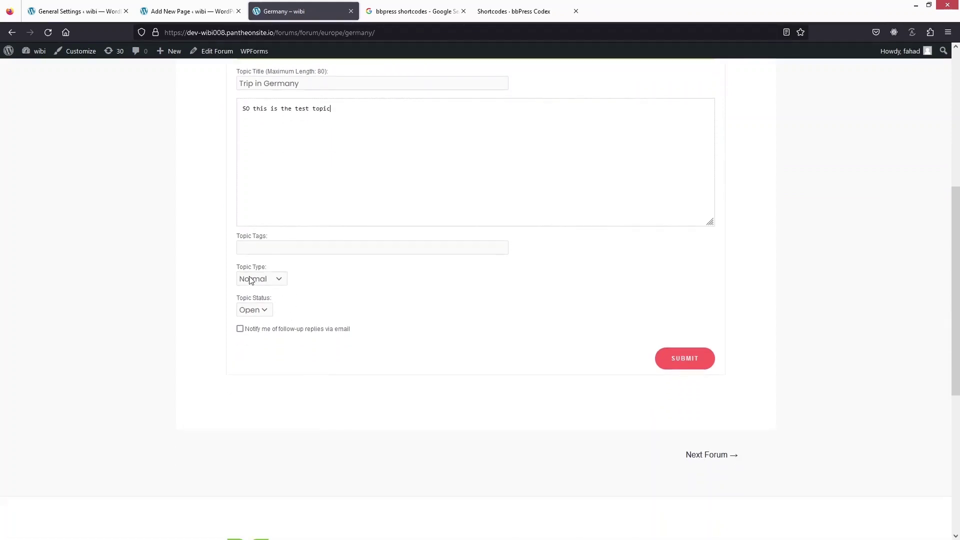
{"action": "left_click", "coordinate": [280, 283]}
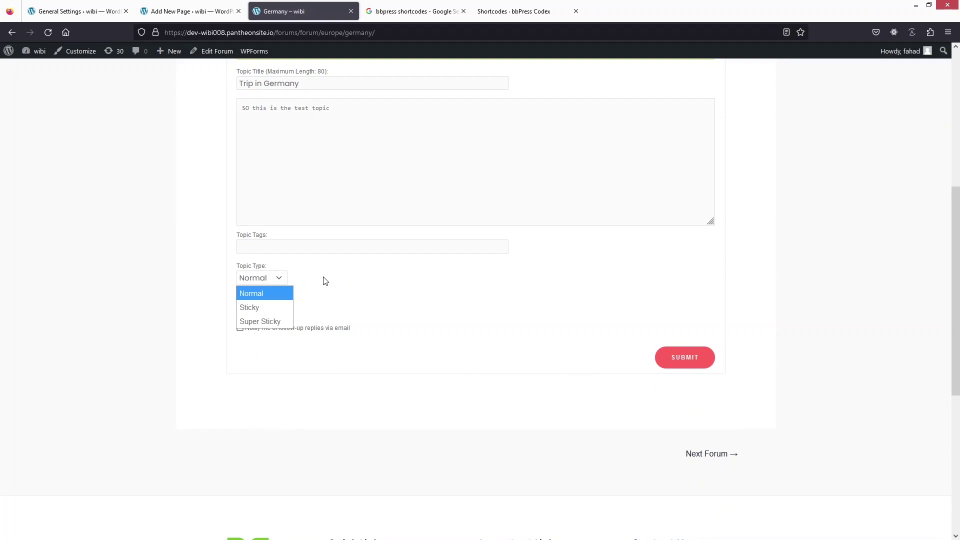
{"action": "left_click", "coordinate": [308, 280]}
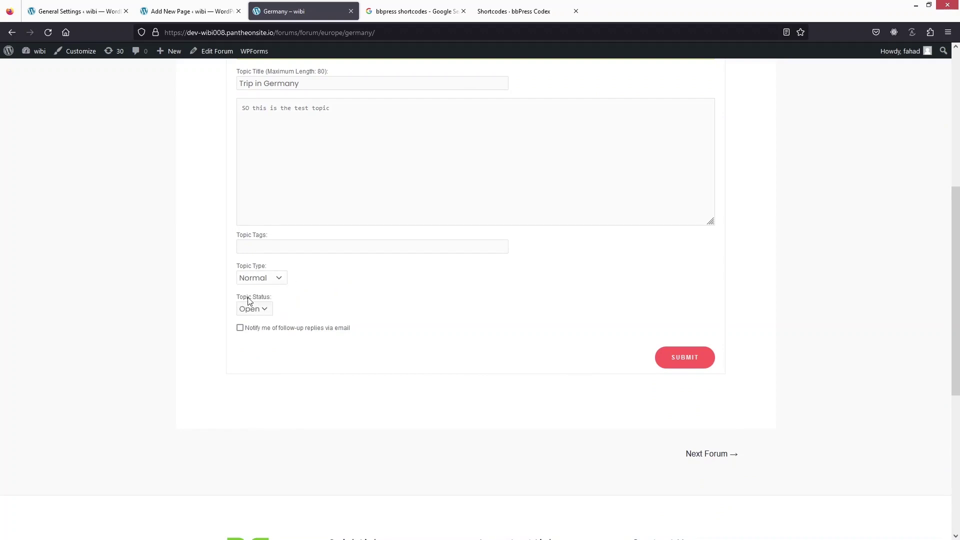
{"action": "left_click", "coordinate": [685, 357]}
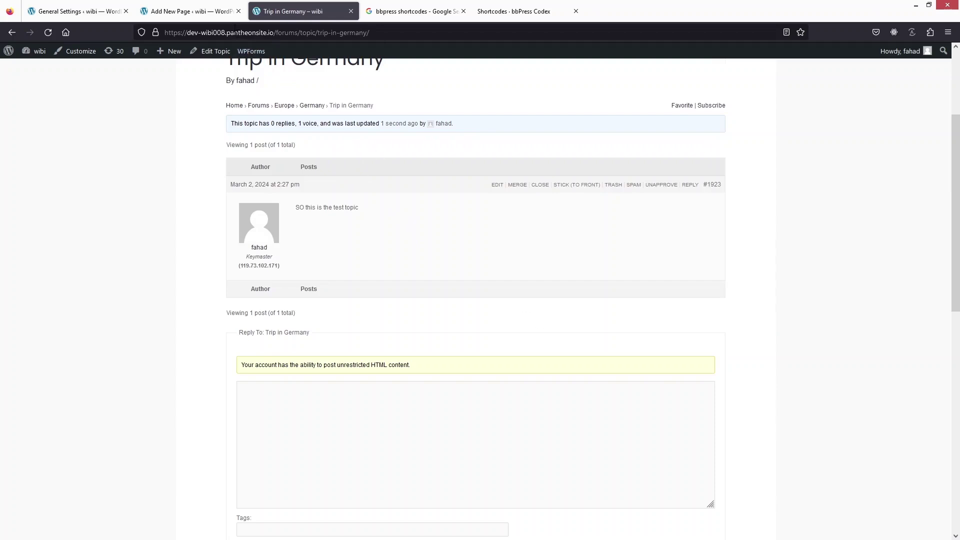
{"action": "left_click", "coordinate": [234, 31]}
{"action": "key", "text": "ctrl+c"}
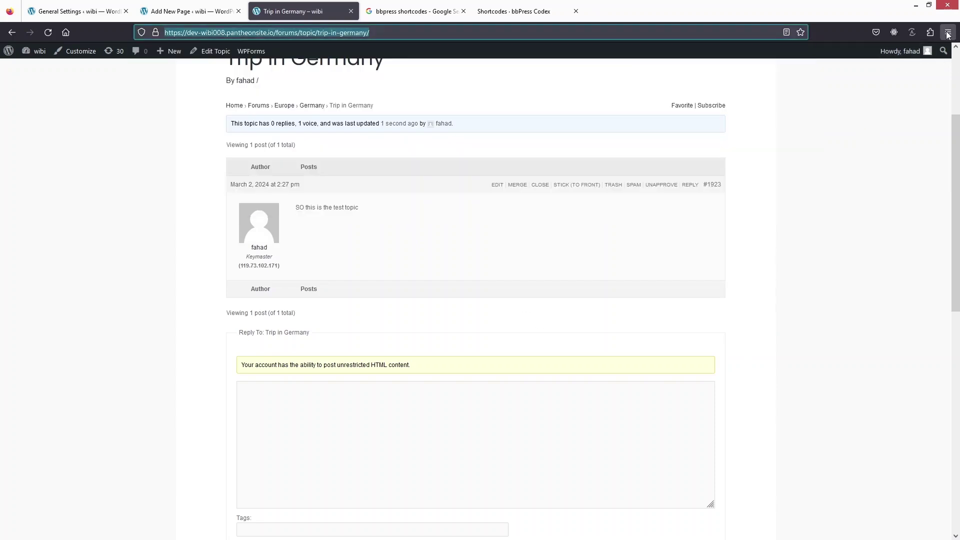
Load the copied topic address in a new private browsing window while logged out.
{"action": "left_click", "coordinate": [948, 33]}
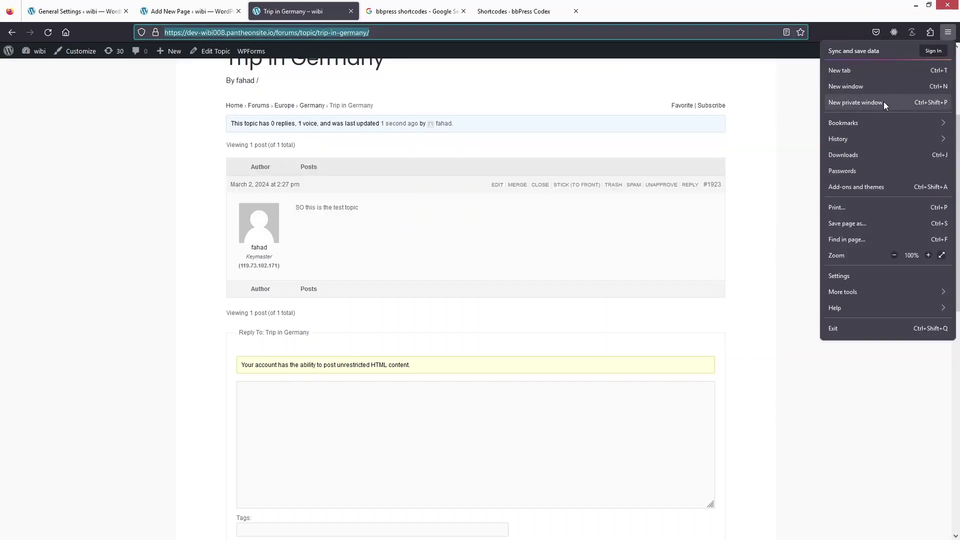
{"action": "left_click", "coordinate": [856, 102]}
{"action": "key", "text": "ctrl+v"}
{"action": "key", "text": "Return"}
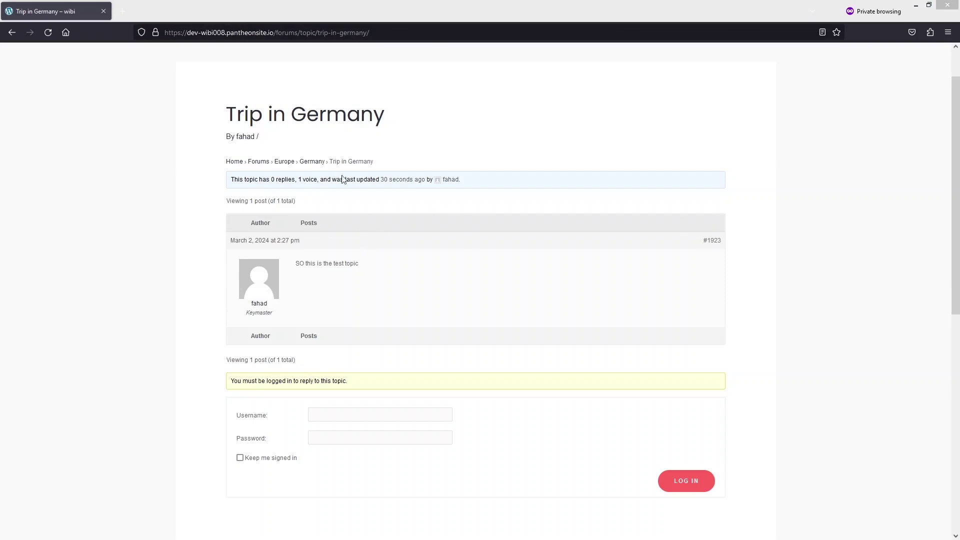
Check that the Germany forum lists the Trip in Germany topic and that it opens publicly.
{"action": "left_click", "coordinate": [311, 162]}
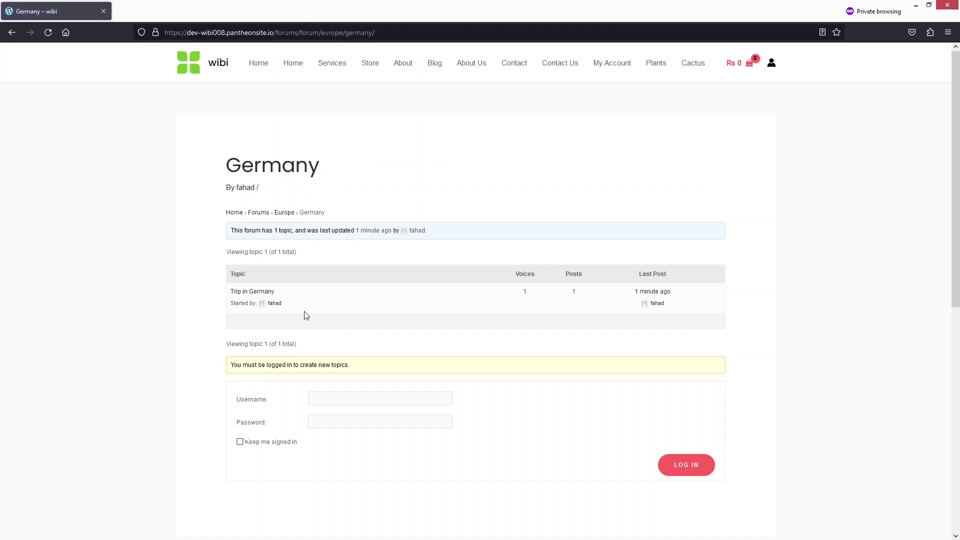
{"action": "left_click", "coordinate": [243, 295]}
{"action": "scroll", "coordinate": [349, 252], "scroll_direction": "down", "scroll_amount": 2}
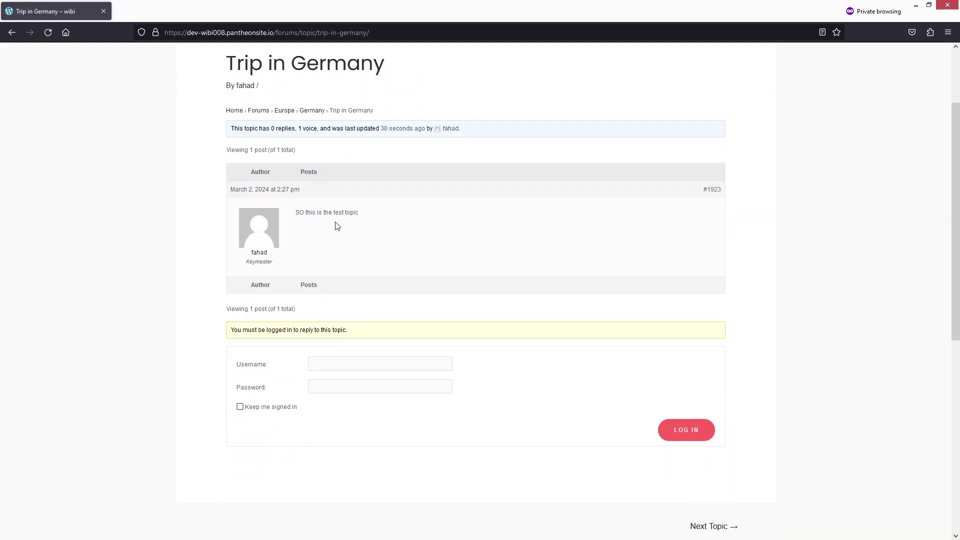